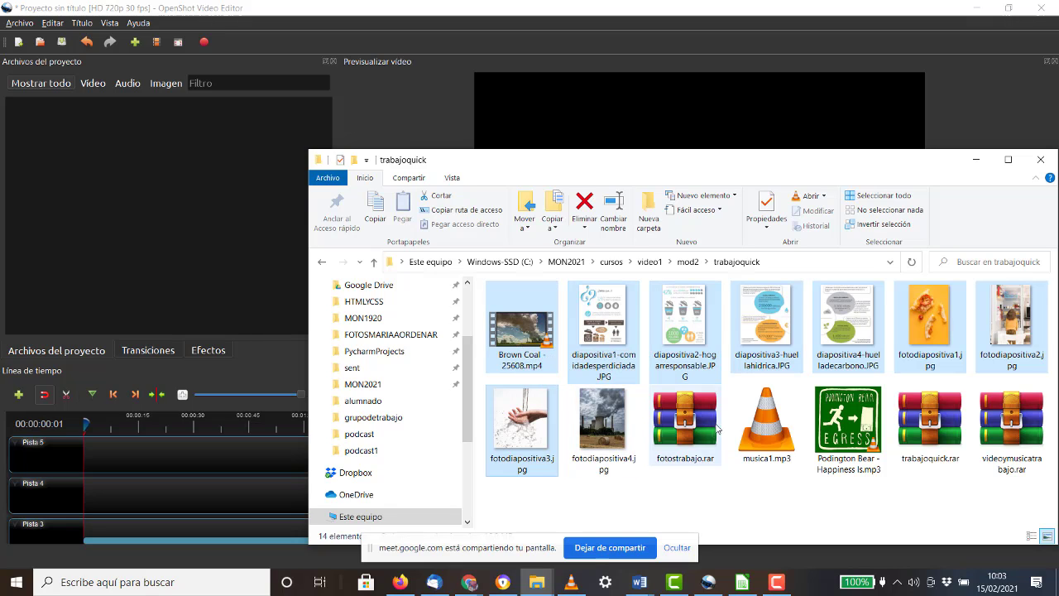
Add the Happiness Is mp3 to the selected slides, photos and Brown Coal video, and import everything into the project, declining image sequences.
{"action": "left_click", "coordinate": [838, 426], "text": "ctrl"}
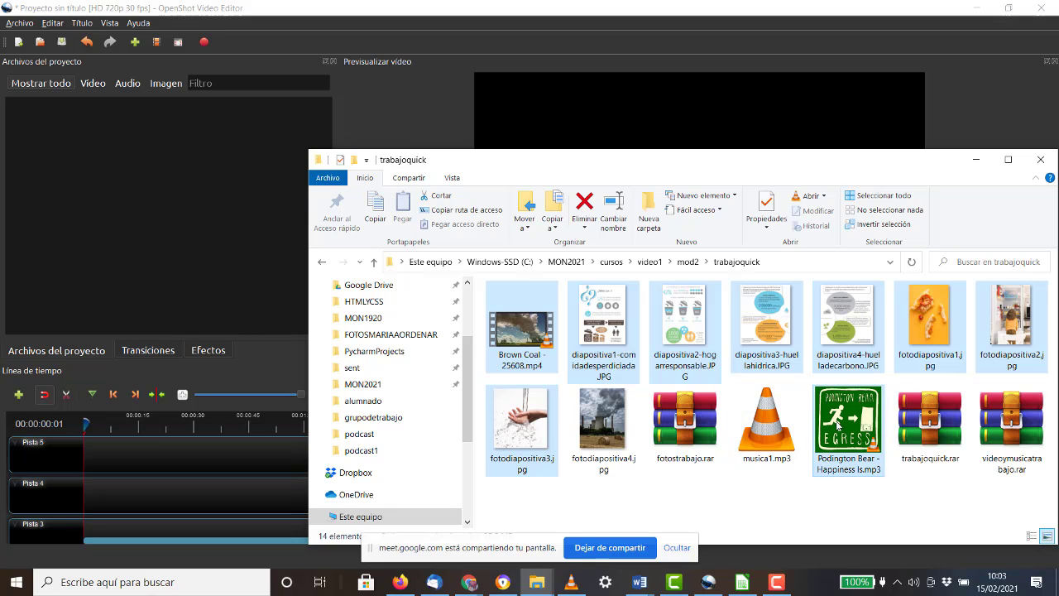
{"action": "left_click_drag", "start_coordinate": [845, 426], "coordinate": [172, 210]}
{"action": "left_click", "coordinate": [178, 239]}
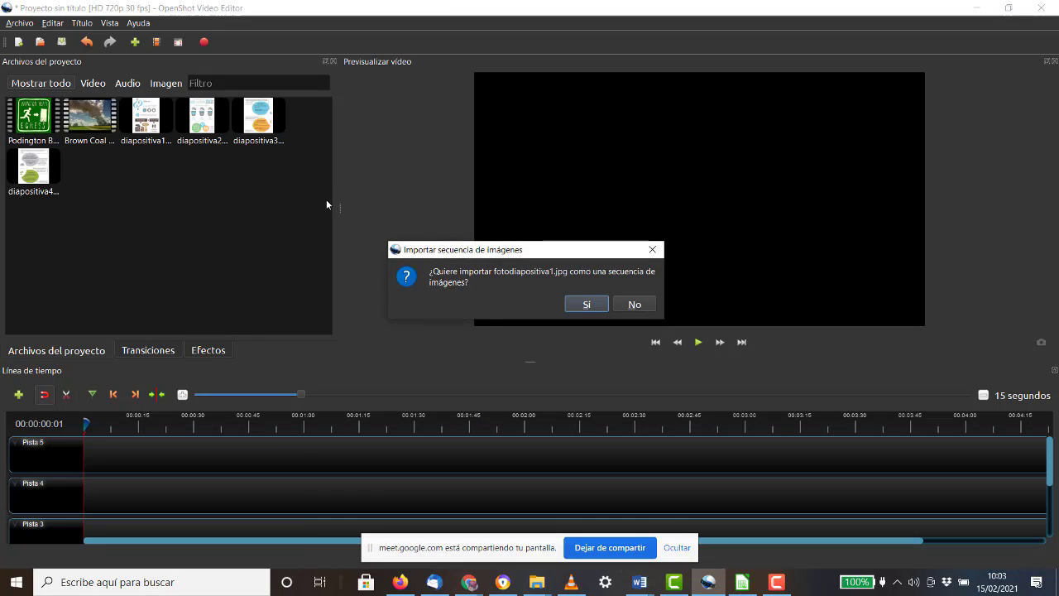
{"action": "left_click", "coordinate": [634, 304]}
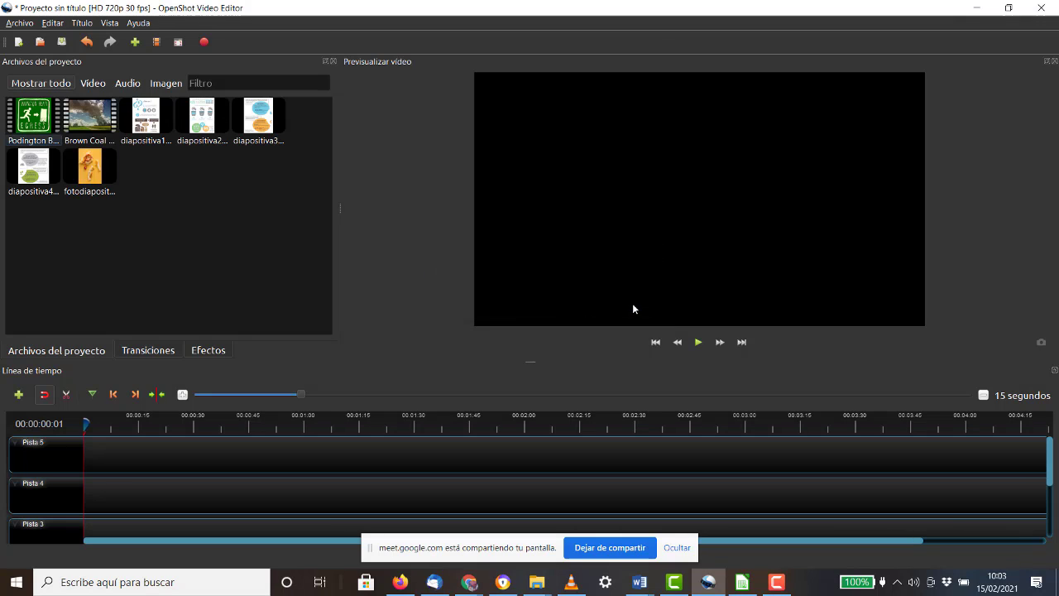
{"action": "left_click", "coordinate": [633, 305]}
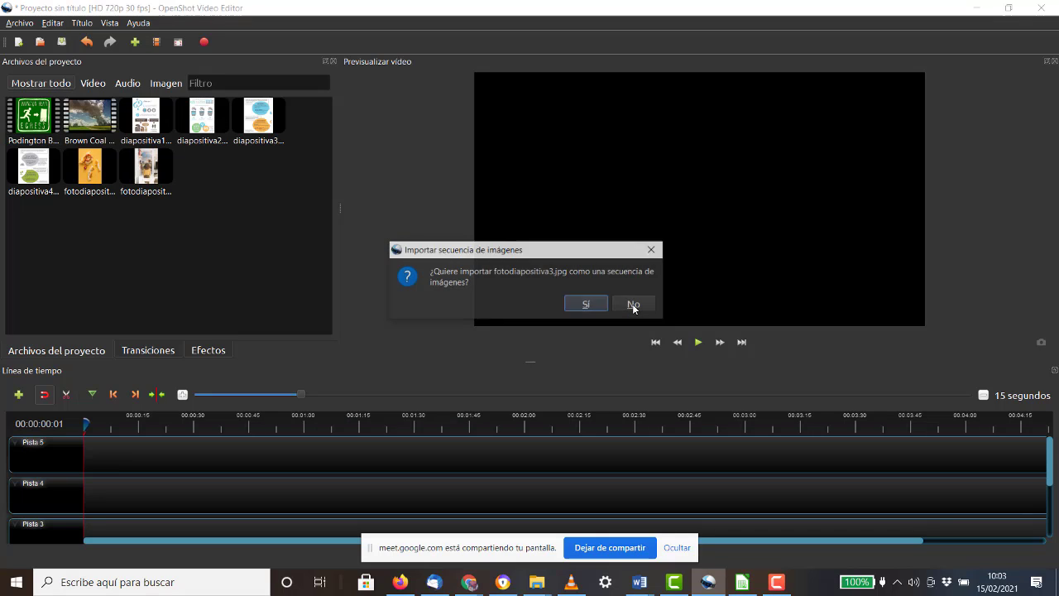
{"action": "left_click", "coordinate": [632, 303]}
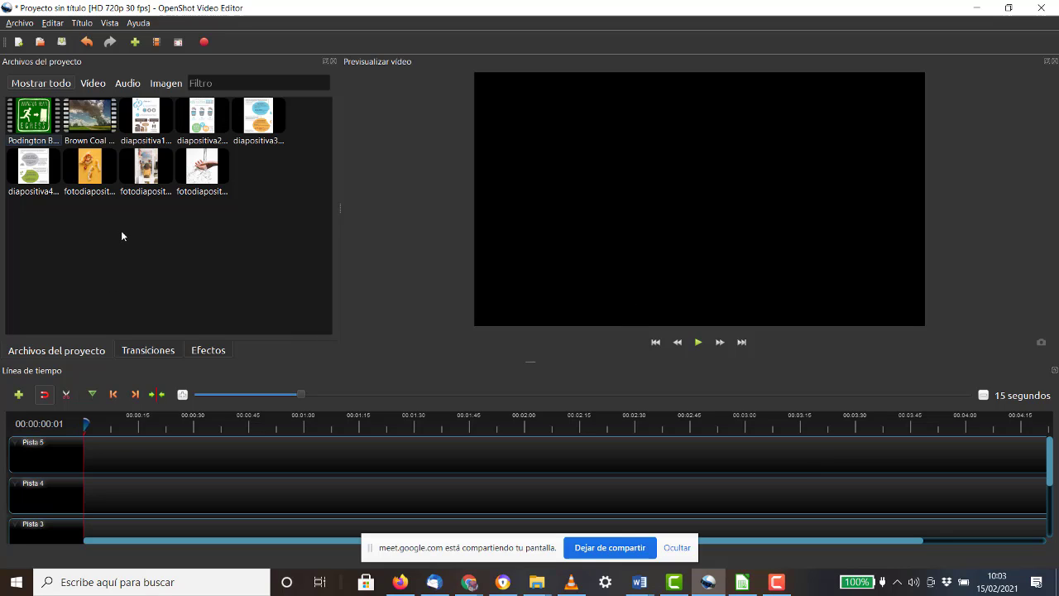
Place fotodiapositiva1.jpg at the start of Pista 5 and shorten the clip to about 4.5 seconds.
{"action": "left_click_drag", "start_coordinate": [93, 176], "coordinate": [87, 447]}
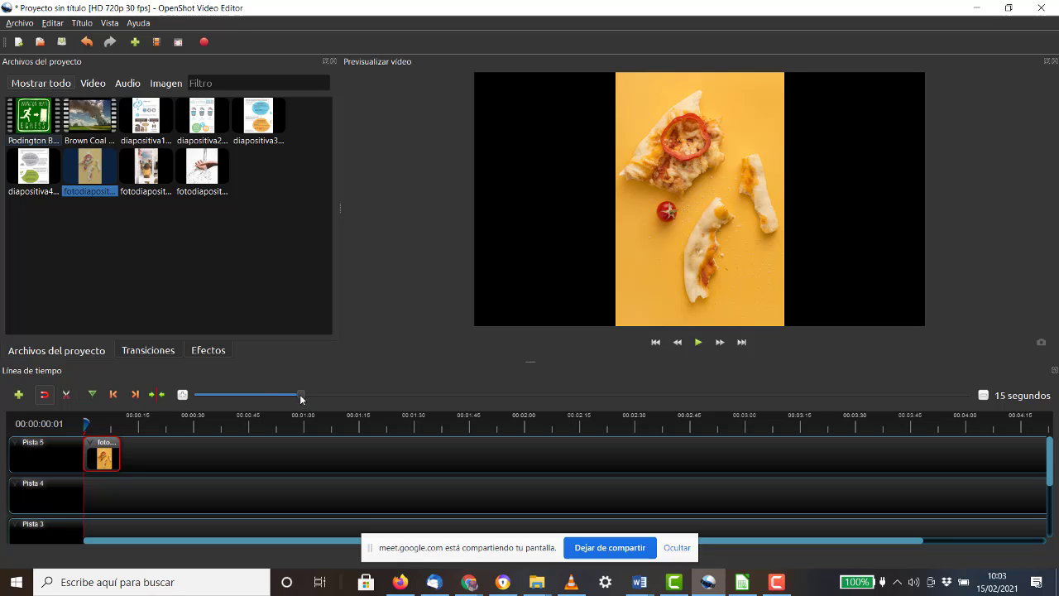
{"action": "left_click_drag", "start_coordinate": [301, 397], "coordinate": [231, 398]}
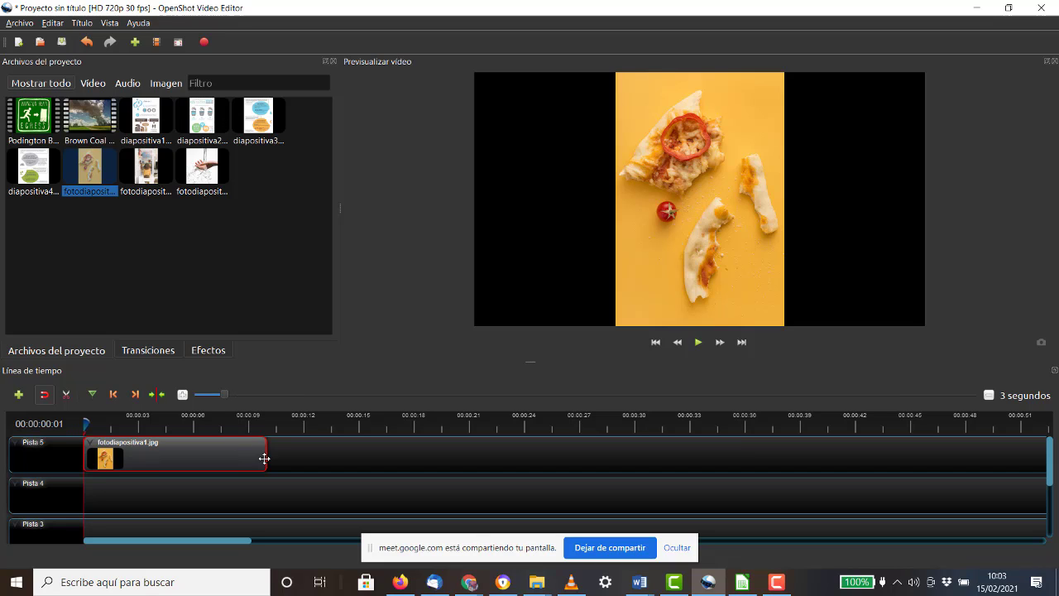
{"action": "left_click_drag", "start_coordinate": [247, 456], "coordinate": [167, 454]}
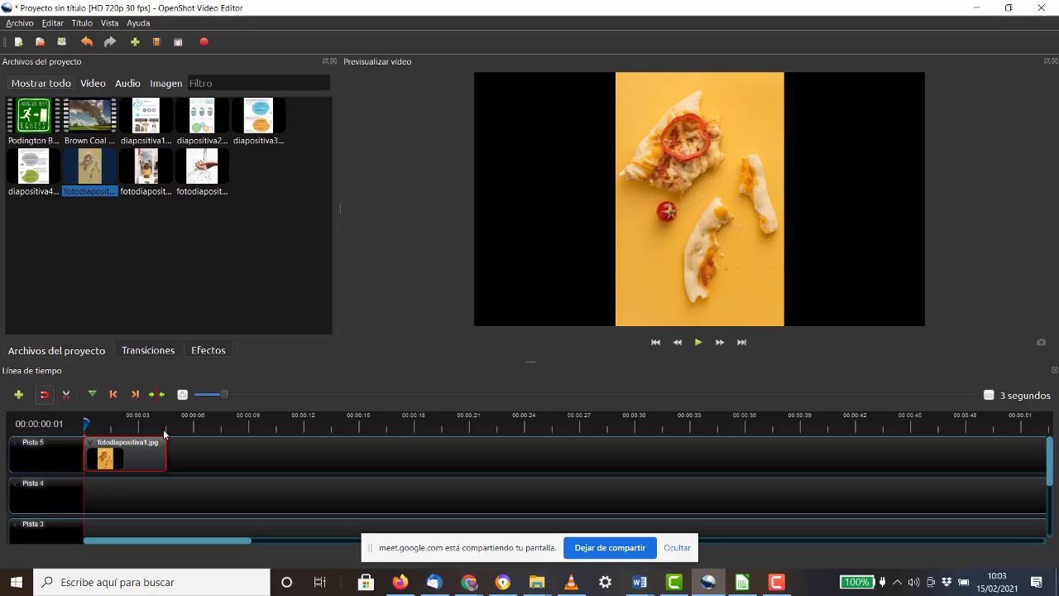
Add diapositiva1-comidadesperdiciada.JPG and fotodiapositiva2.jpg to Pista 5, each overlapping the previous clip, with fotodiapositiva2 trimmed to about 5 seconds.
{"action": "left_click", "coordinate": [147, 132]}
{"action": "left_click_drag", "start_coordinate": [145, 120], "coordinate": [211, 458]}
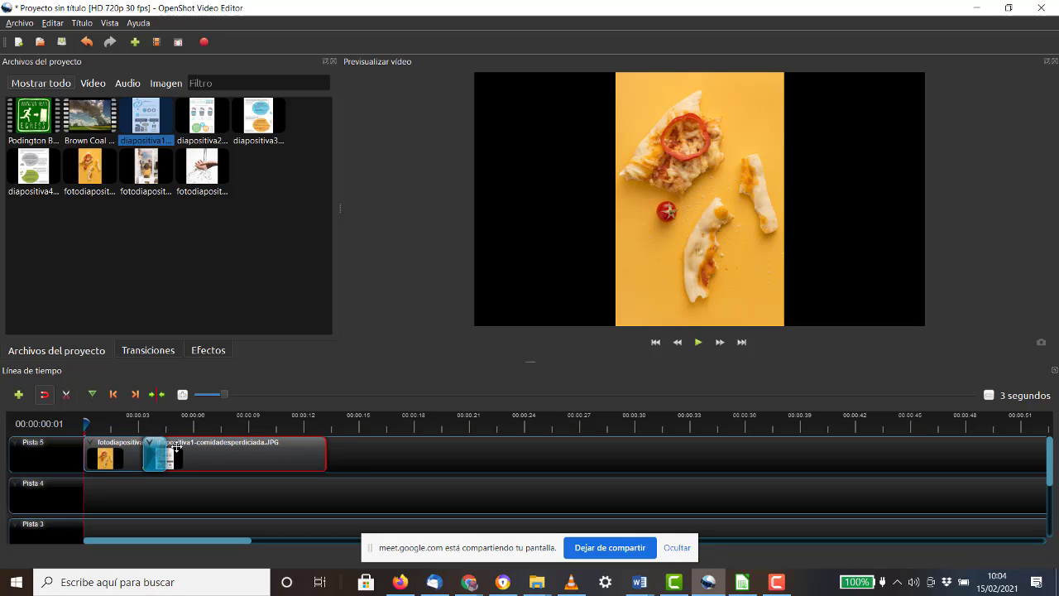
{"action": "left_click_drag", "start_coordinate": [146, 166], "coordinate": [374, 453]}
{"action": "left_click_drag", "start_coordinate": [437, 449], "coordinate": [387, 460]}
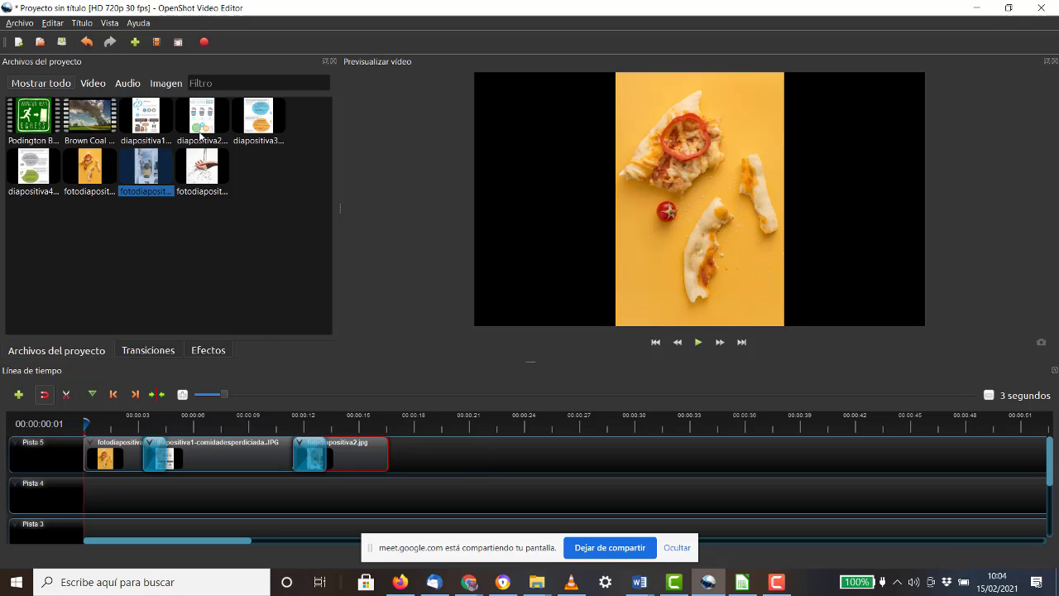
Append diapositiva2-hogarresponsable.JPG and fotodiapositiva3.jpg to Pista 5, each overlapping the end of the preceding clip.
{"action": "left_click_drag", "start_coordinate": [200, 136], "coordinate": [447, 453]}
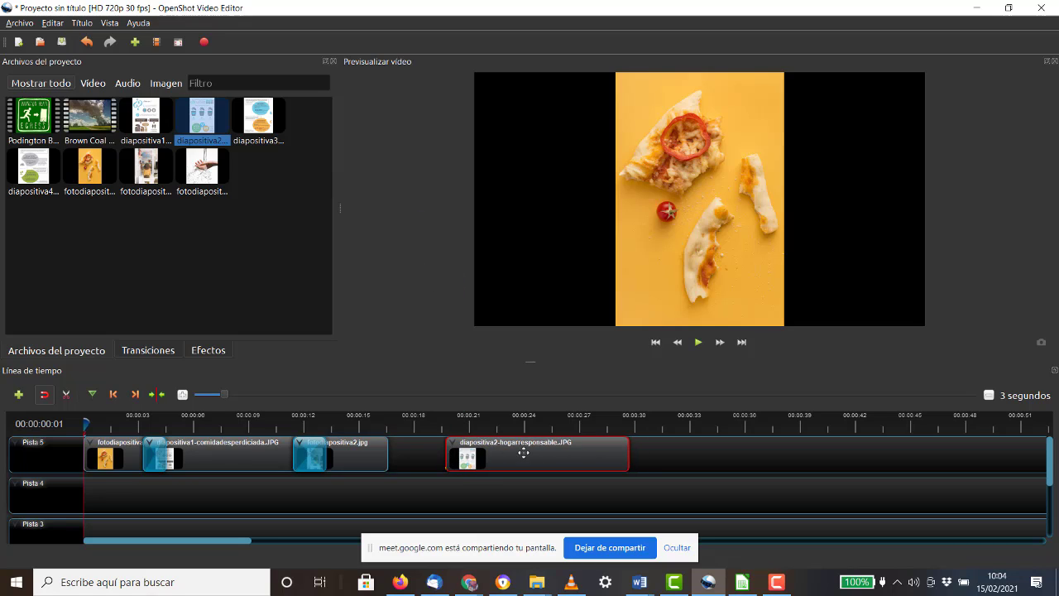
{"action": "left_click_drag", "start_coordinate": [524, 453], "coordinate": [454, 456]}
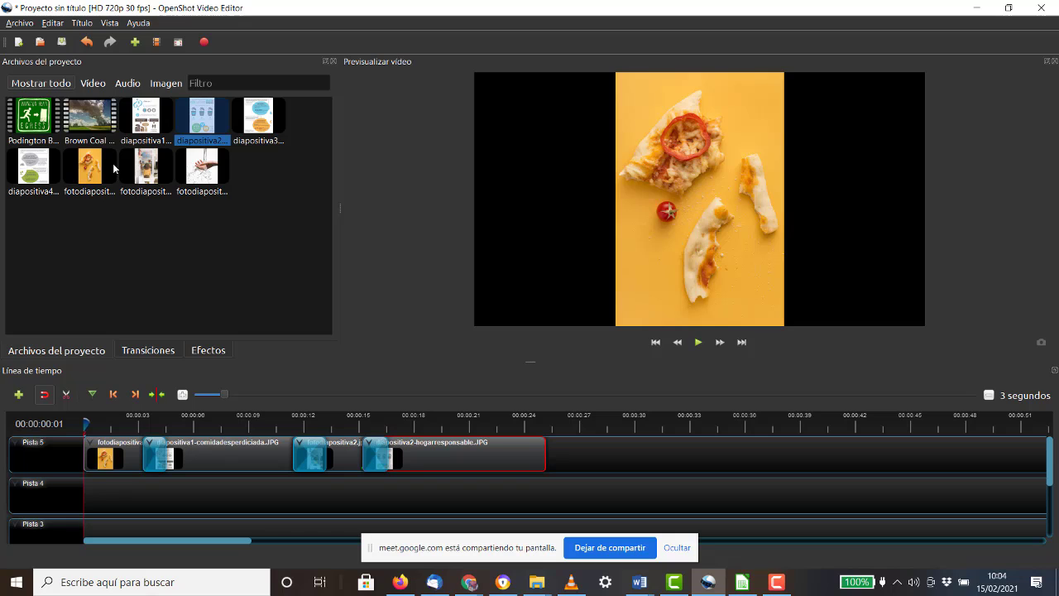
{"action": "left_click_drag", "start_coordinate": [197, 171], "coordinate": [563, 466]}
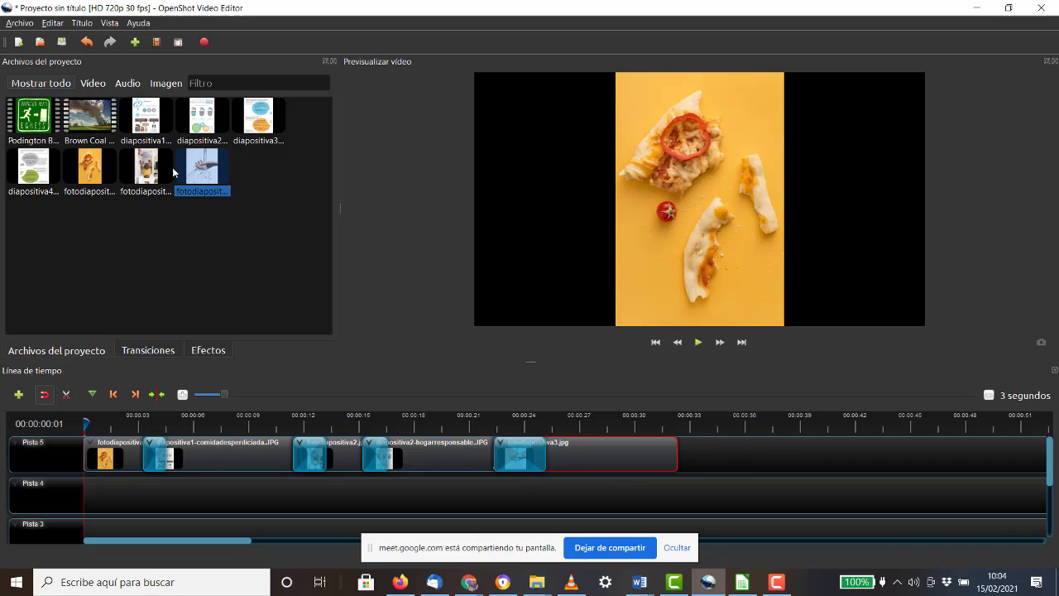
Shorten fotodiapositiva3.jpg to about 6 seconds and place diapositiva3-huellahidrica.JPG so it overlaps that clip's end on Pista 5.
{"action": "left_click_drag", "start_coordinate": [250, 139], "coordinate": [750, 458]}
{"action": "left_click", "coordinate": [647, 458]}
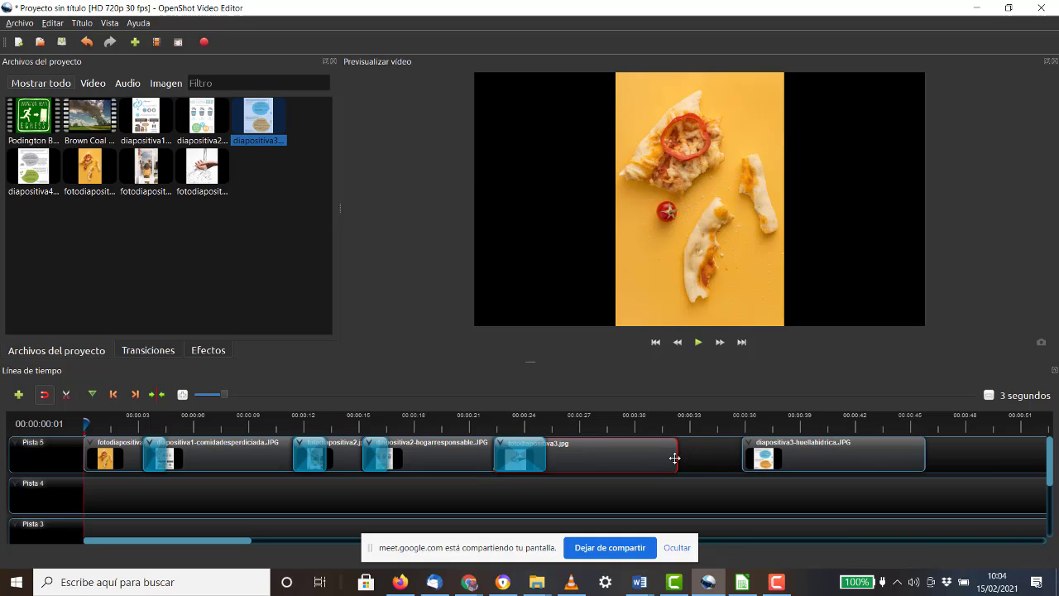
{"action": "mouse_move", "coordinate": [620, 456]}
{"action": "left_mouse_down"}
{"action": "mouse_move", "coordinate": [590, 456]}
{"action": "mouse_move", "coordinate": [603, 457]}
{"action": "left_mouse_up"}
{"action": "left_click_drag", "start_coordinate": [805, 459], "coordinate": [637, 467]}
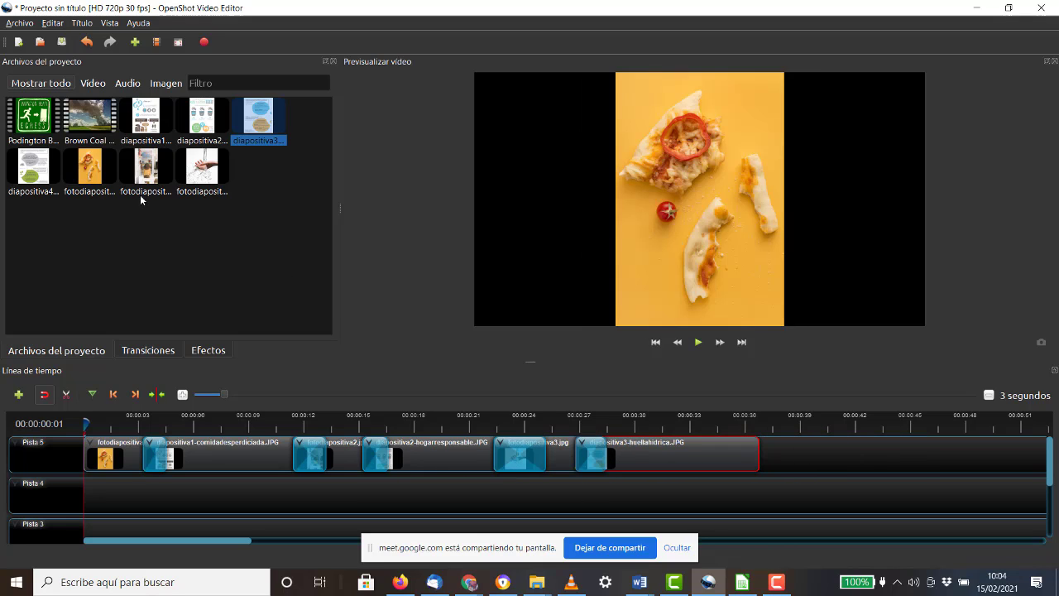
Append the Brown Coal video and diapositiva4-huelladecarbono.JPG to Pista 5, each overlapping the end of the preceding clip.
{"action": "left_click_drag", "start_coordinate": [89, 120], "coordinate": [810, 461]}
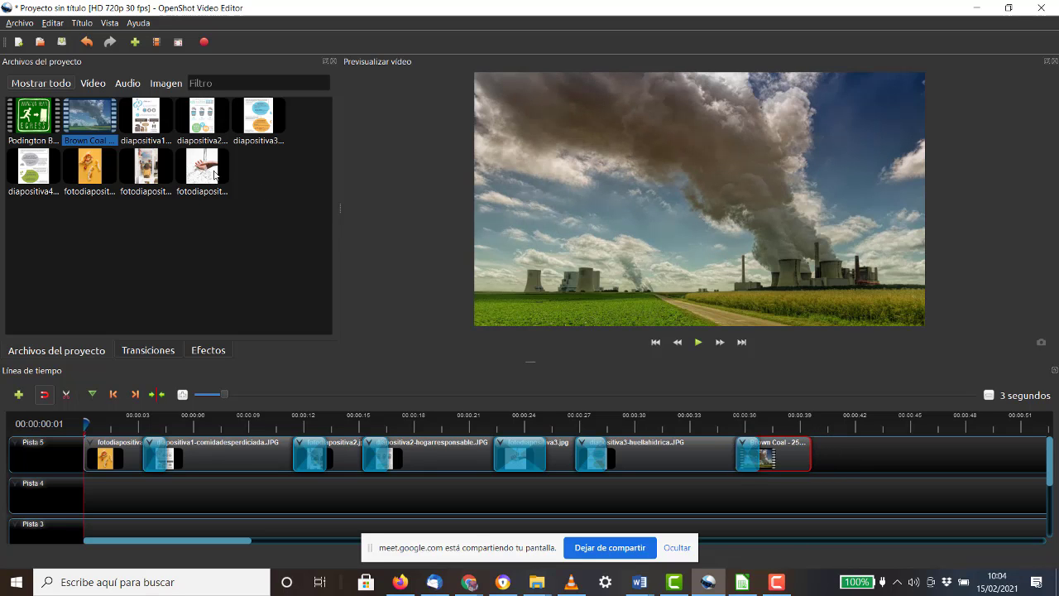
{"action": "left_click_drag", "start_coordinate": [37, 169], "coordinate": [806, 462]}
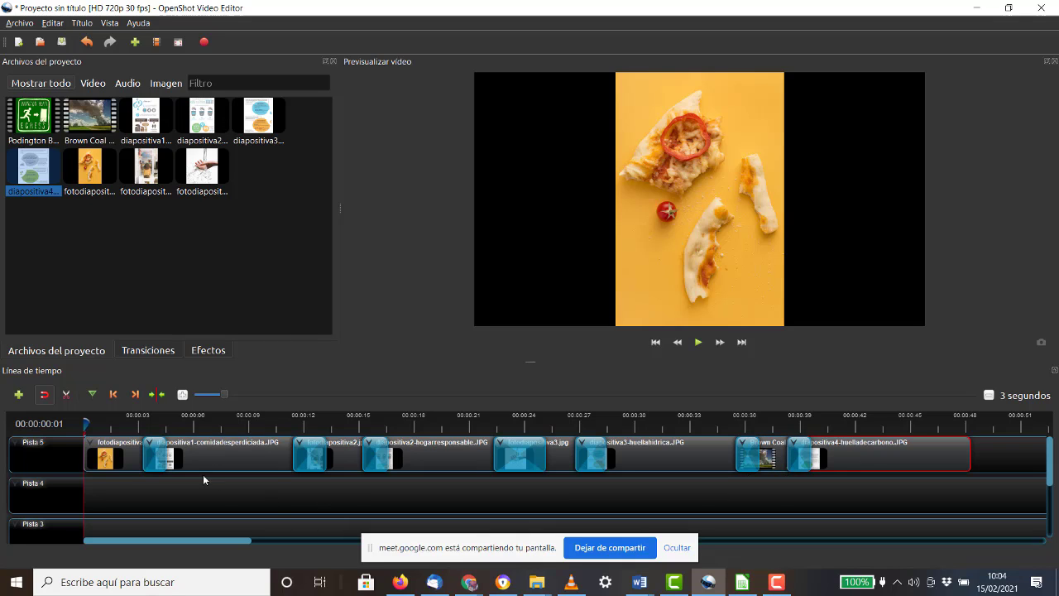
Save the project under the name proyectovideo4bc.
{"action": "left_click", "coordinate": [19, 23]}
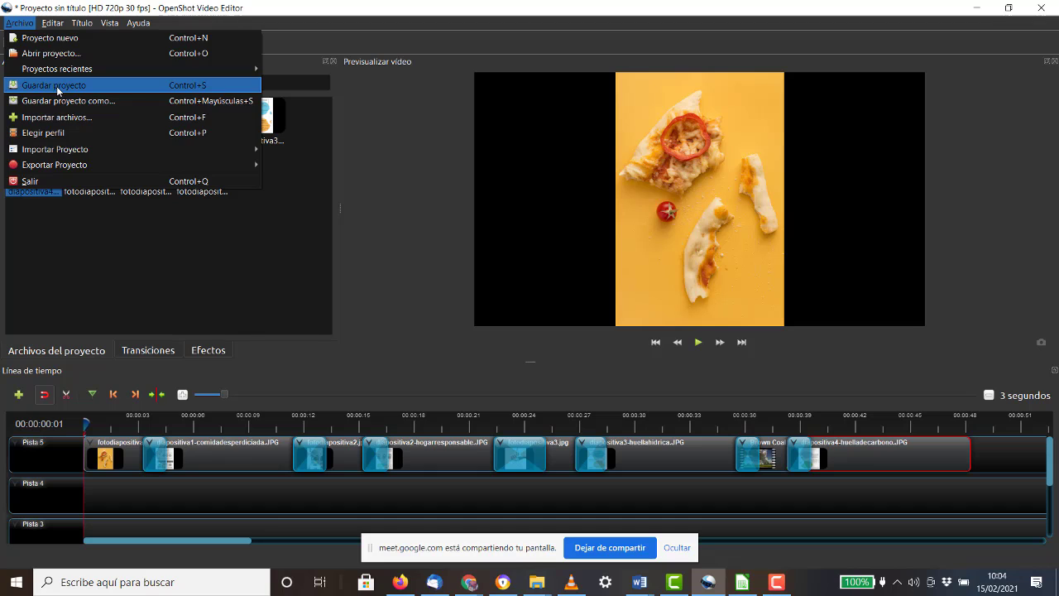
{"action": "left_click", "coordinate": [56, 86]}
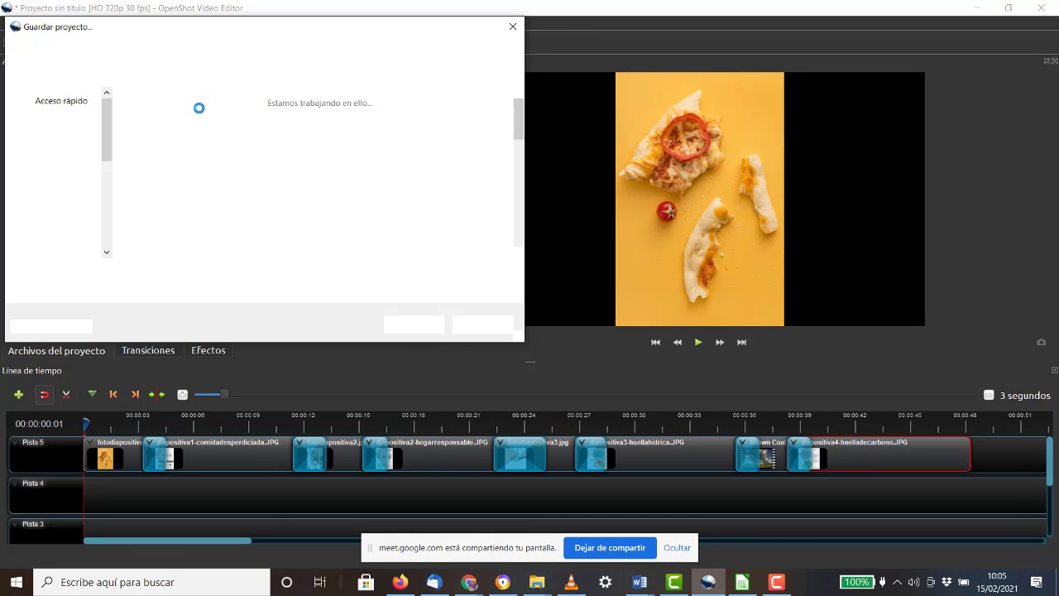
{"action": "type", "text": "pr"}
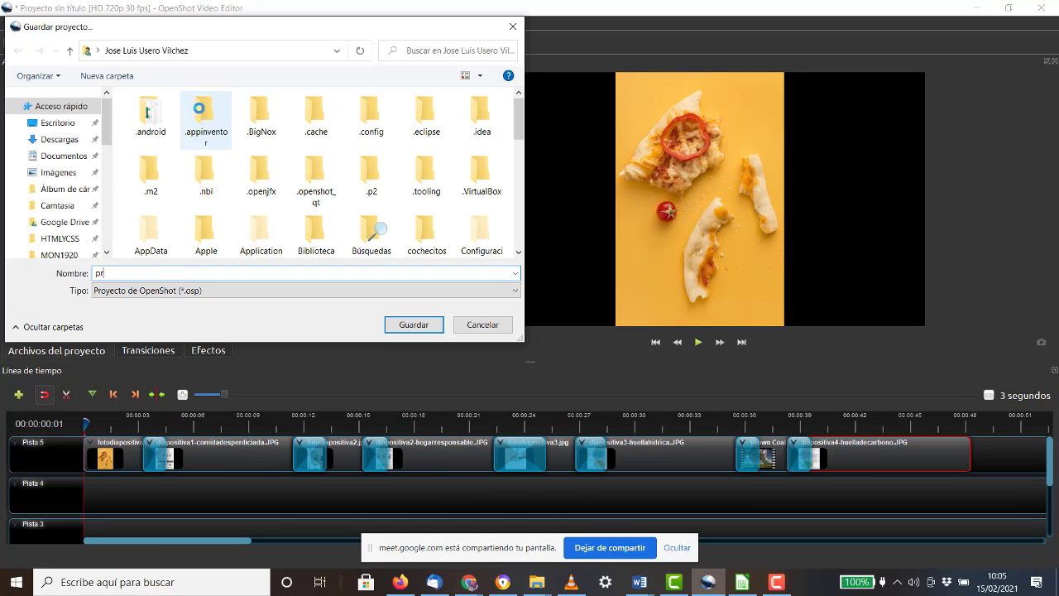
{"action": "type", "text": "oyectocto"}
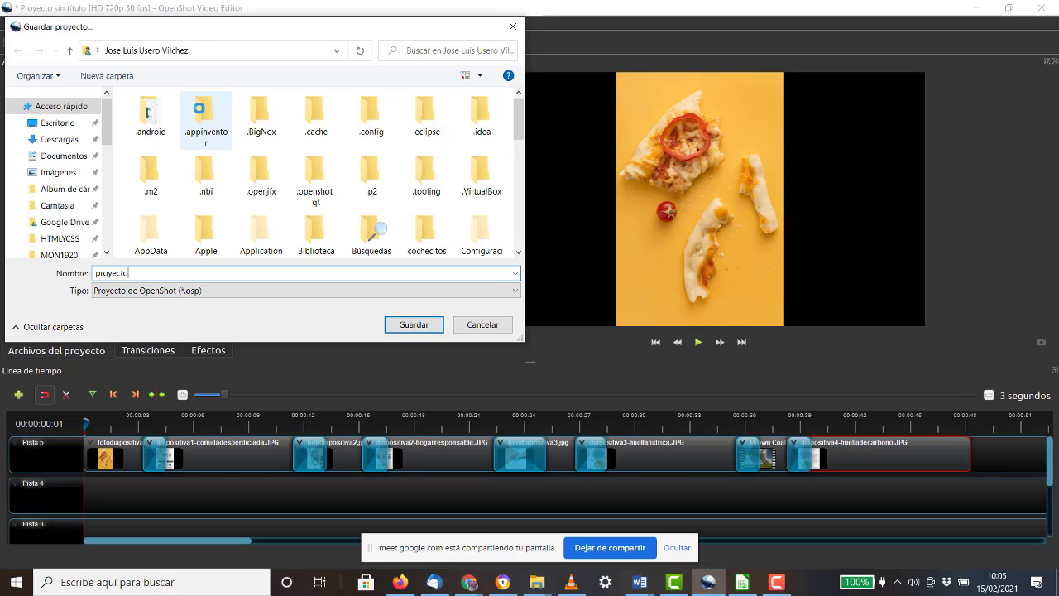
{"action": "type", "text": "video4bc"}
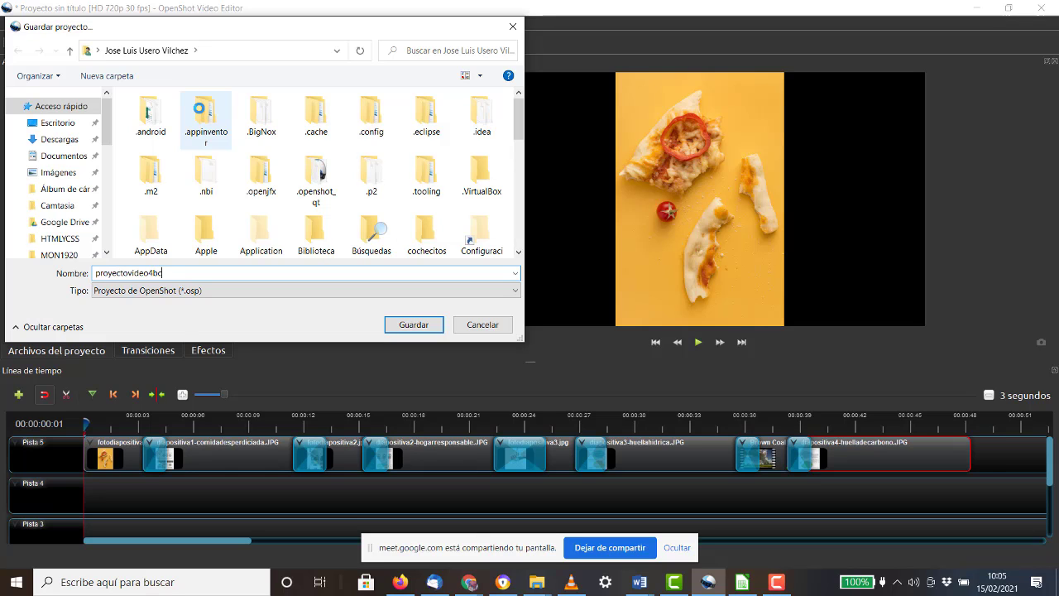
{"action": "key", "text": "Return"}
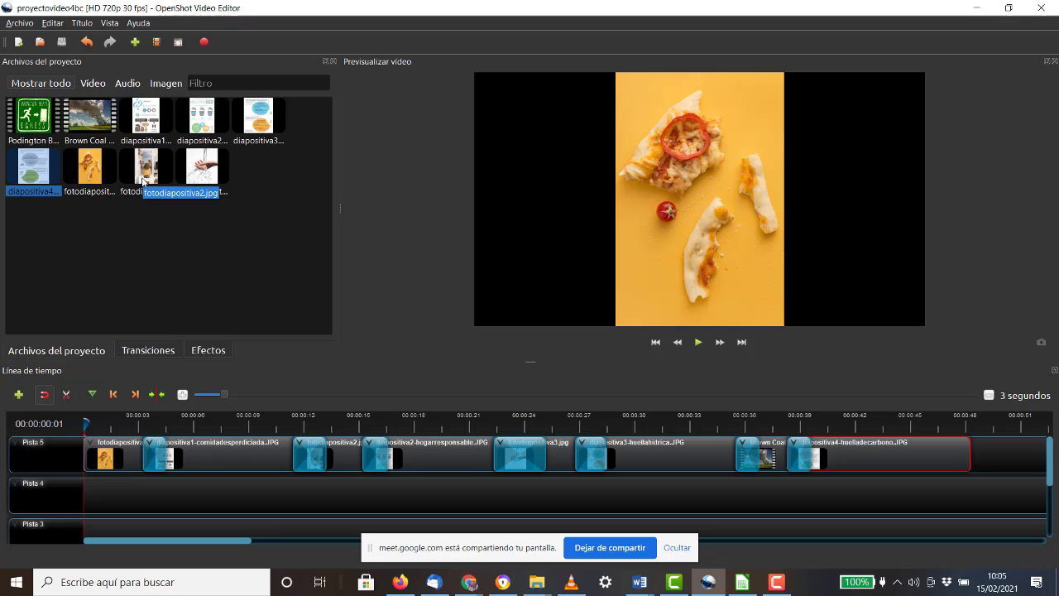
Show the spiral transitions in the transitions library.
{"action": "left_click", "coordinate": [147, 350]}
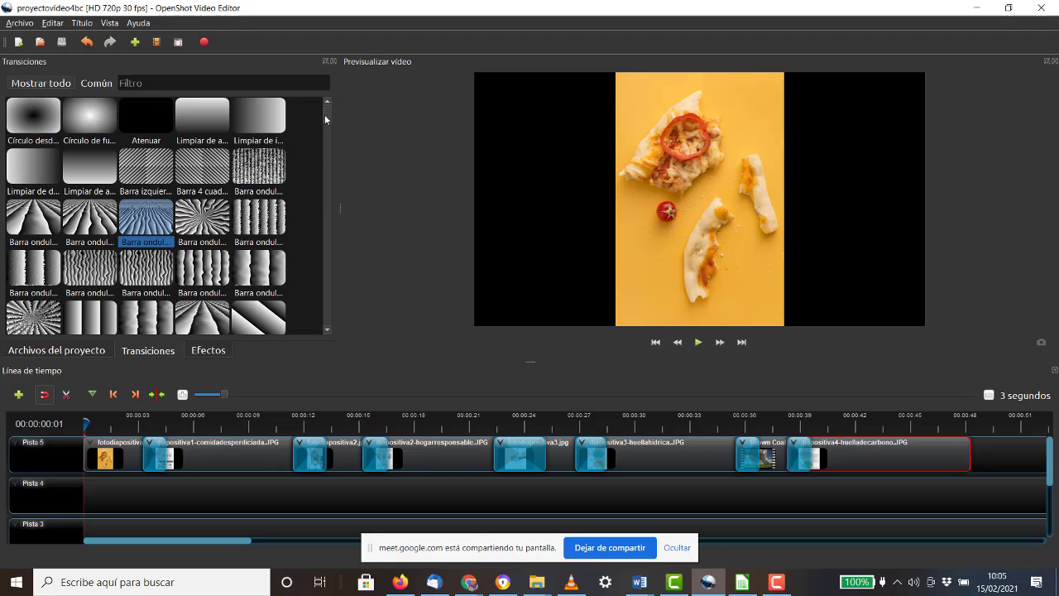
{"action": "left_click_drag", "start_coordinate": [325, 115], "coordinate": [312, 260]}
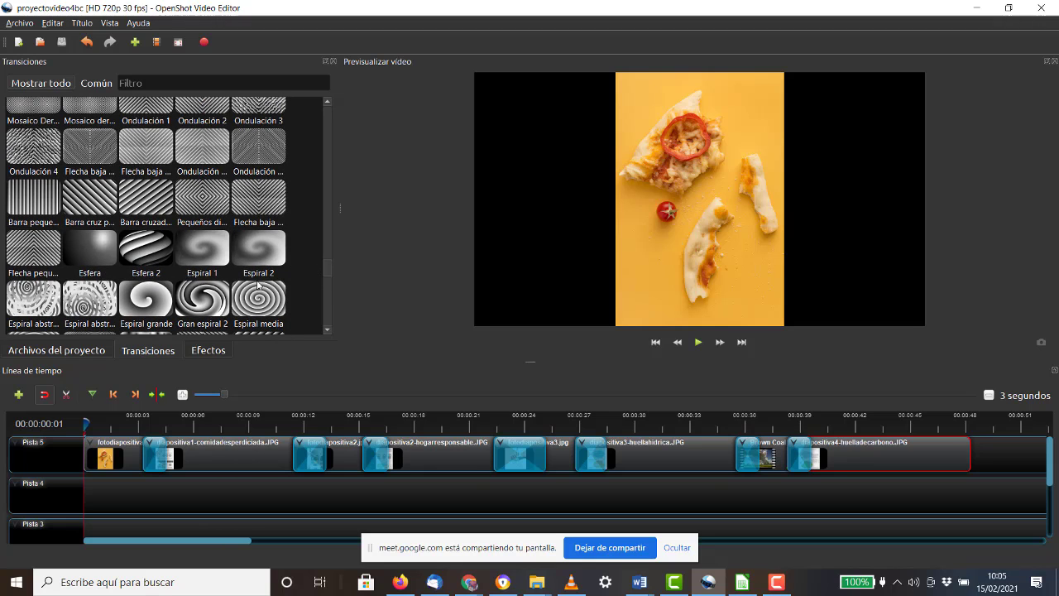
Try applying the Espiral media transition over the diapositiva1 clip on Pista 5, then undo it.
{"action": "left_click_drag", "start_coordinate": [258, 299], "coordinate": [141, 447]}
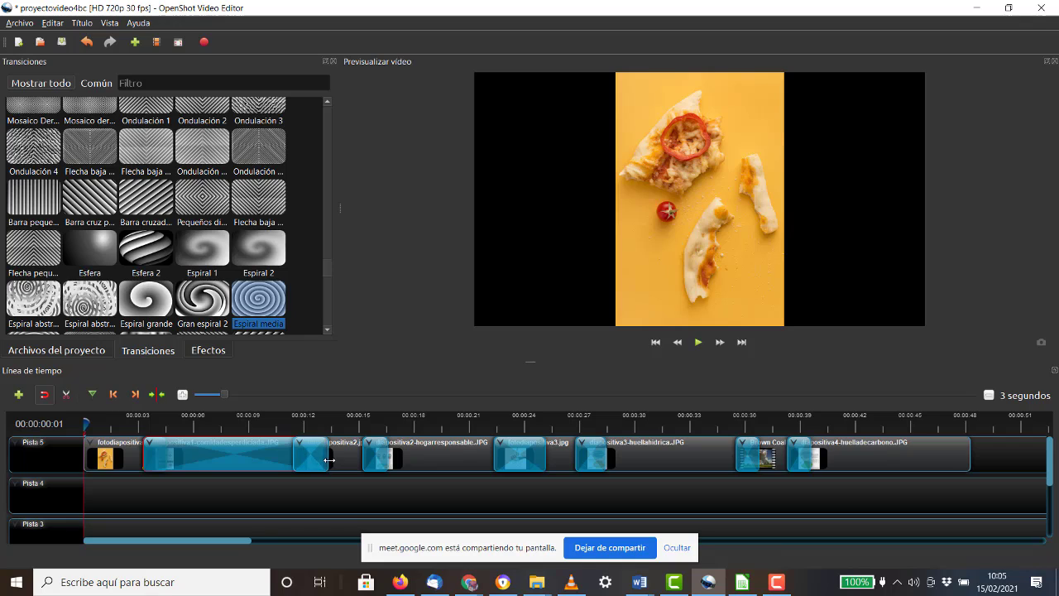
{"action": "left_click_drag", "start_coordinate": [327, 460], "coordinate": [334, 460]}
{"action": "key", "text": "ctrl+minus"}
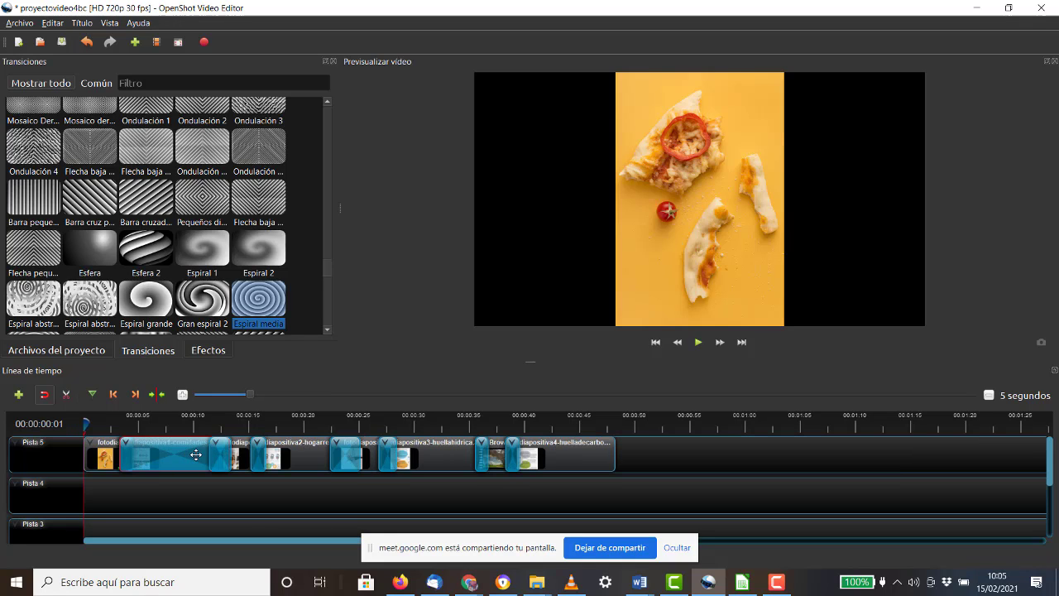
{"action": "key", "text": "ctrl+z"}
{"action": "key", "text": "ctrl+y"}
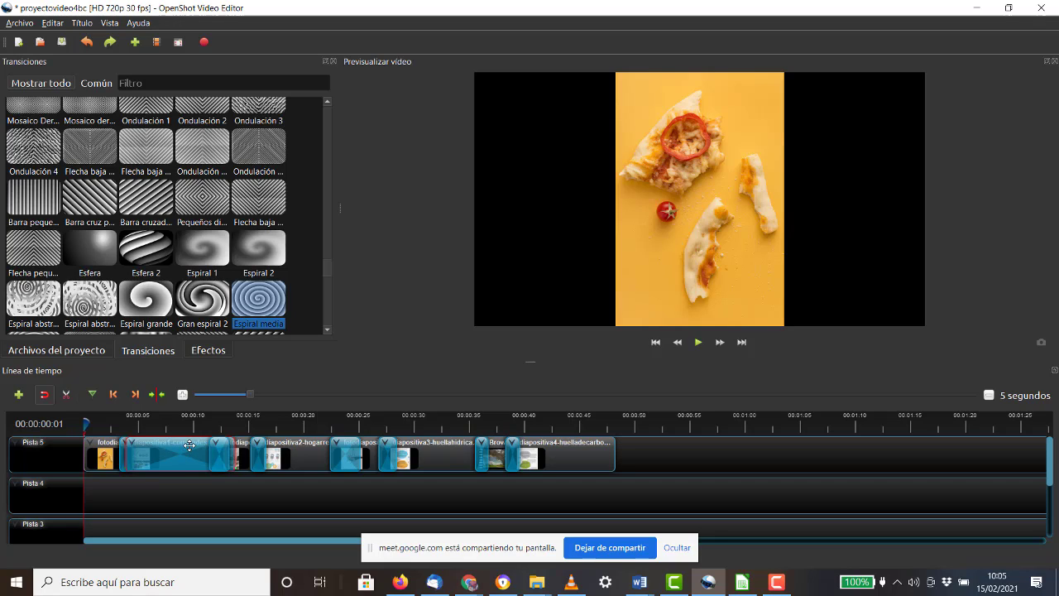
{"action": "key", "text": "ctrl+z"}
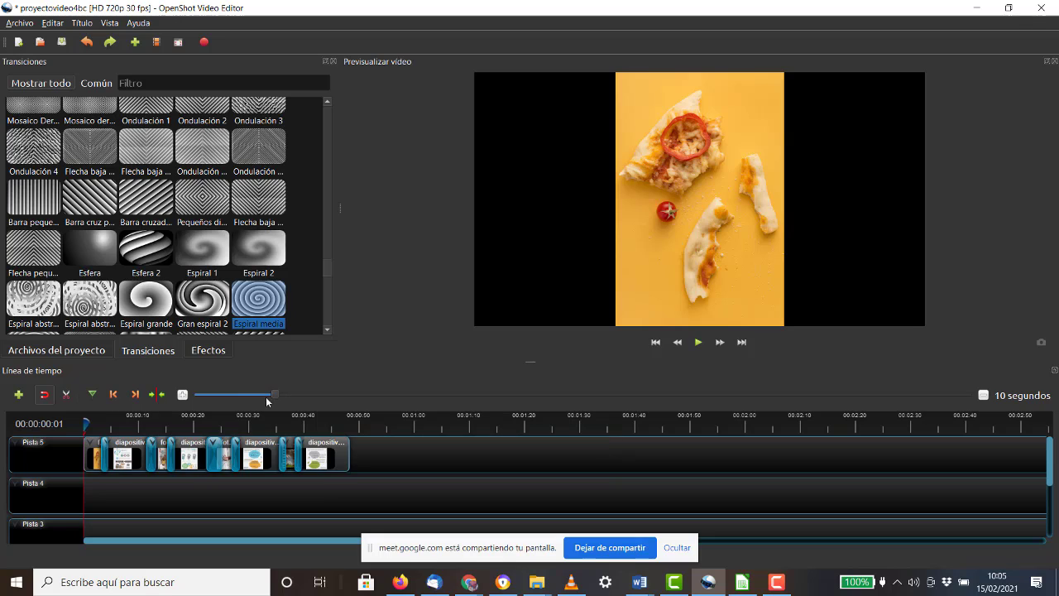
Apply the Espiral media transition to Pista 5 from the start of the diapositiva1-comidadesperdiciada clip.
{"action": "left_click_drag", "start_coordinate": [250, 395], "coordinate": [223, 405]}
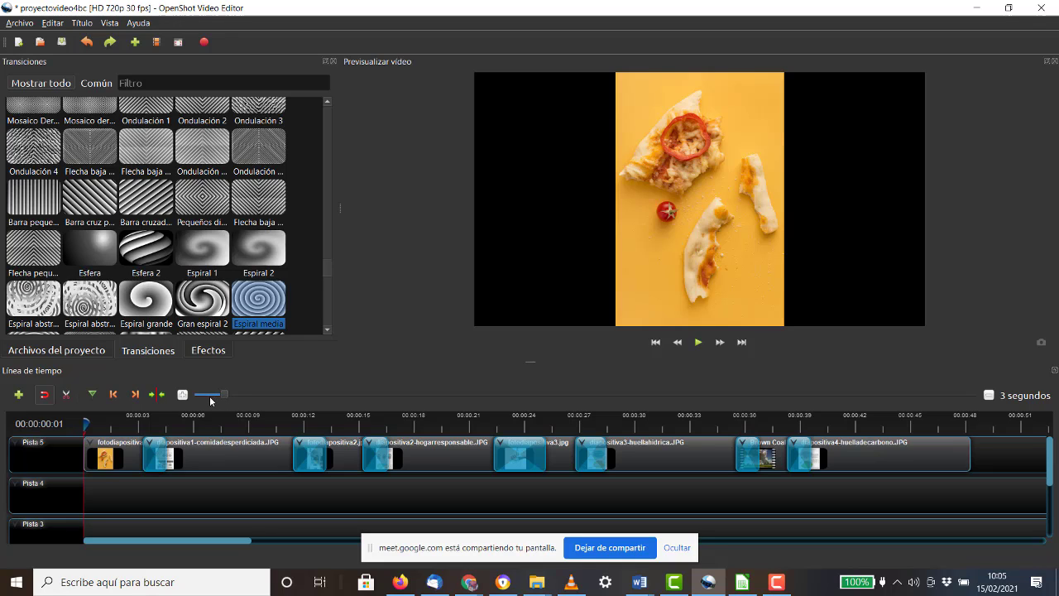
{"action": "left_click", "coordinate": [209, 396]}
{"action": "left_click", "coordinate": [215, 395]}
{"action": "left_click_drag", "start_coordinate": [258, 285], "coordinate": [143, 452]}
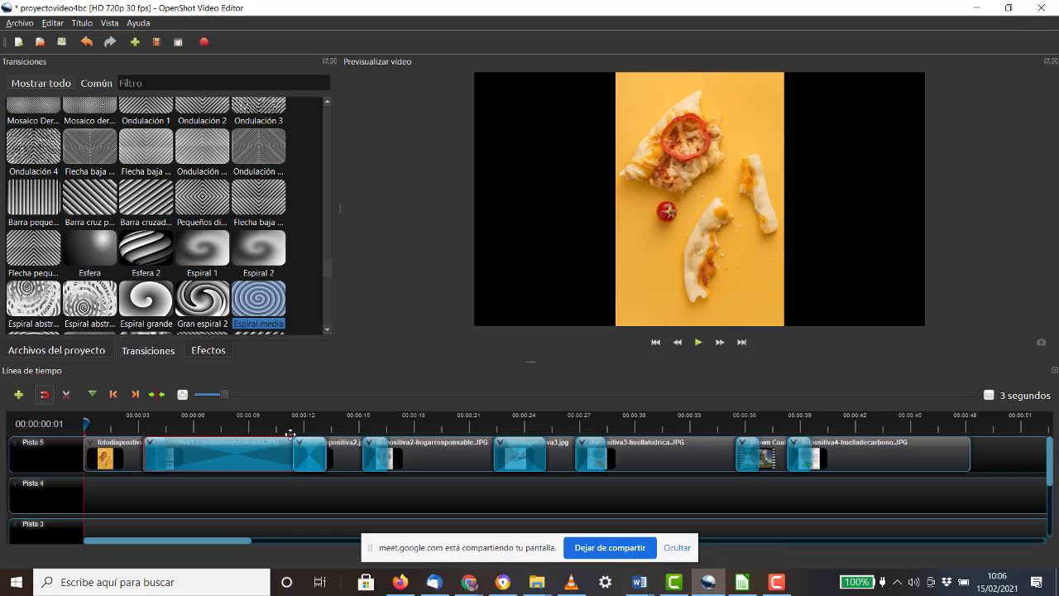
Apply Espiral 2 from the start of the diapositiva2-hogarresponsable clip and Torbellino 4 from the start of the diapositiva3-huellahidrica clip.
{"action": "left_click_drag", "start_coordinate": [258, 248], "coordinate": [366, 453]}
{"action": "scroll", "coordinate": [291, 298], "scroll_direction": "down", "scroll_amount": 5}
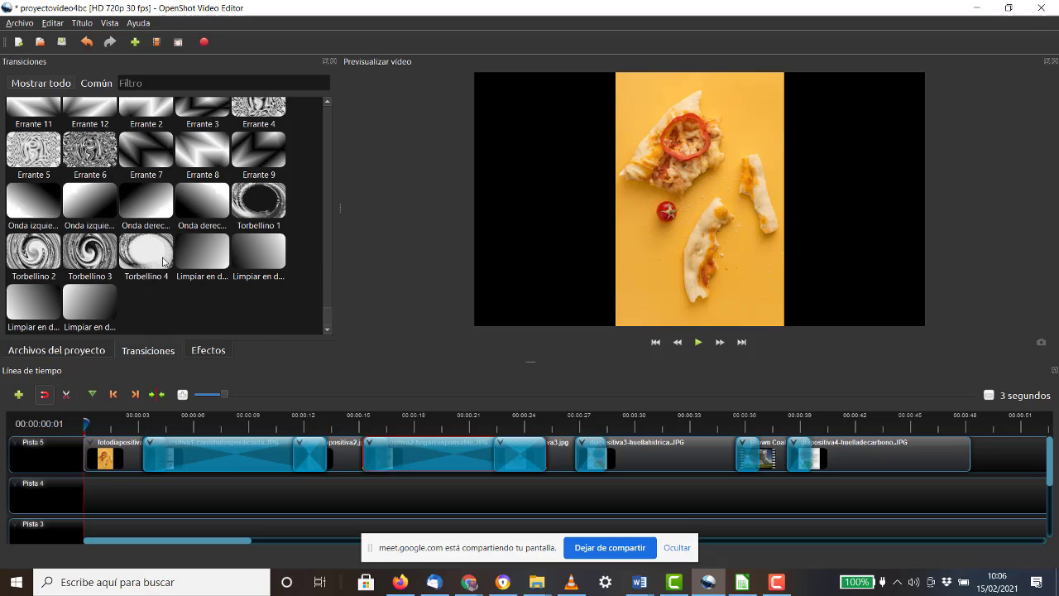
{"action": "left_click_drag", "start_coordinate": [163, 261], "coordinate": [577, 453]}
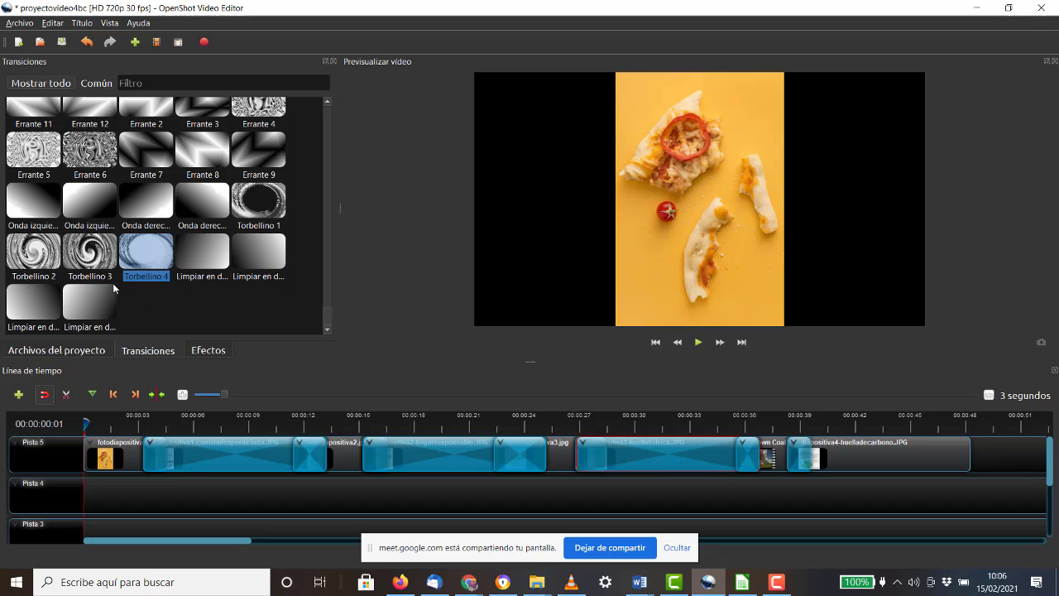
Apply the last diagonal wipe (Limpiar en d...) from the start of the Brown Coal clip and shorten it to that clip's end.
{"action": "scroll", "coordinate": [113, 283], "scroll_direction": "up", "scroll_amount": 10}
{"action": "scroll", "coordinate": [89, 214], "scroll_direction": "down", "scroll_amount": 10}
{"action": "left_click_drag", "start_coordinate": [90, 302], "coordinate": [736, 447]}
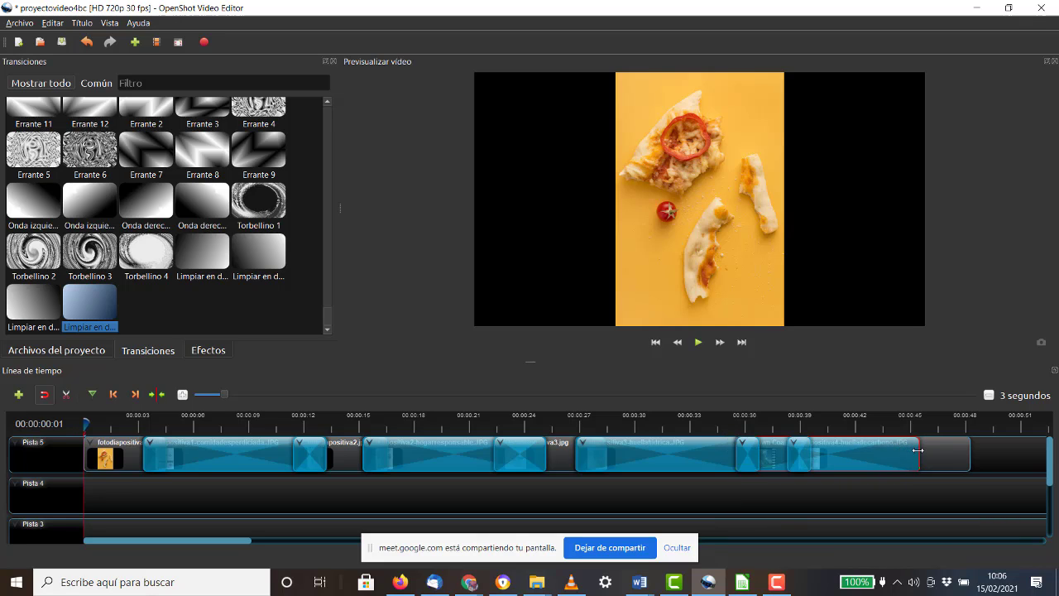
{"action": "left_click_drag", "start_coordinate": [918, 451], "coordinate": [814, 454]}
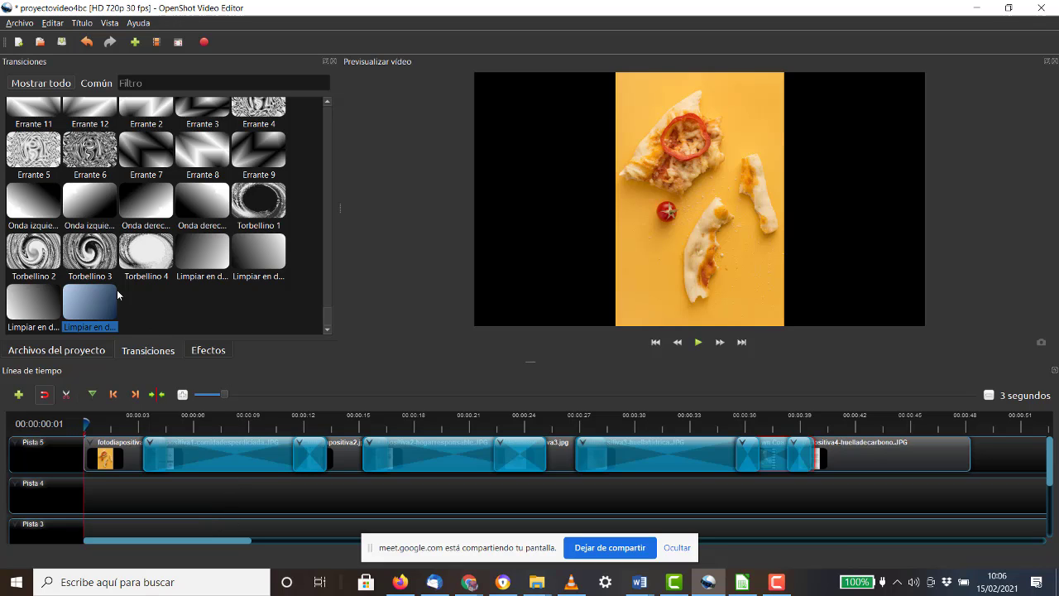
Place the Podington Bear - Happiness Is.mp3 music from the project files at the start of Pista 4.
{"action": "left_click", "coordinate": [53, 86]}
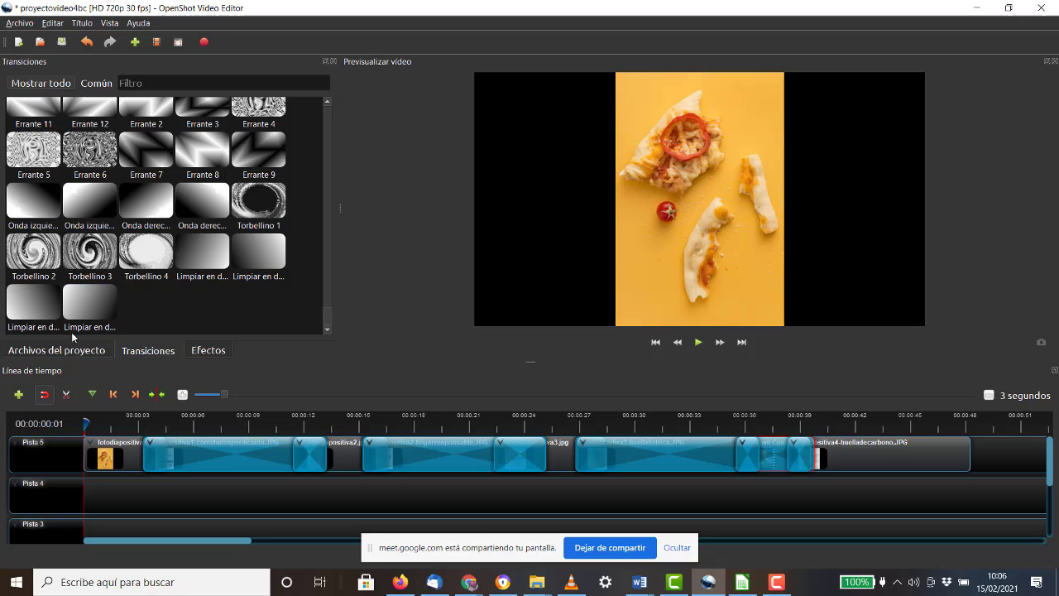
{"action": "left_click", "coordinate": [67, 352]}
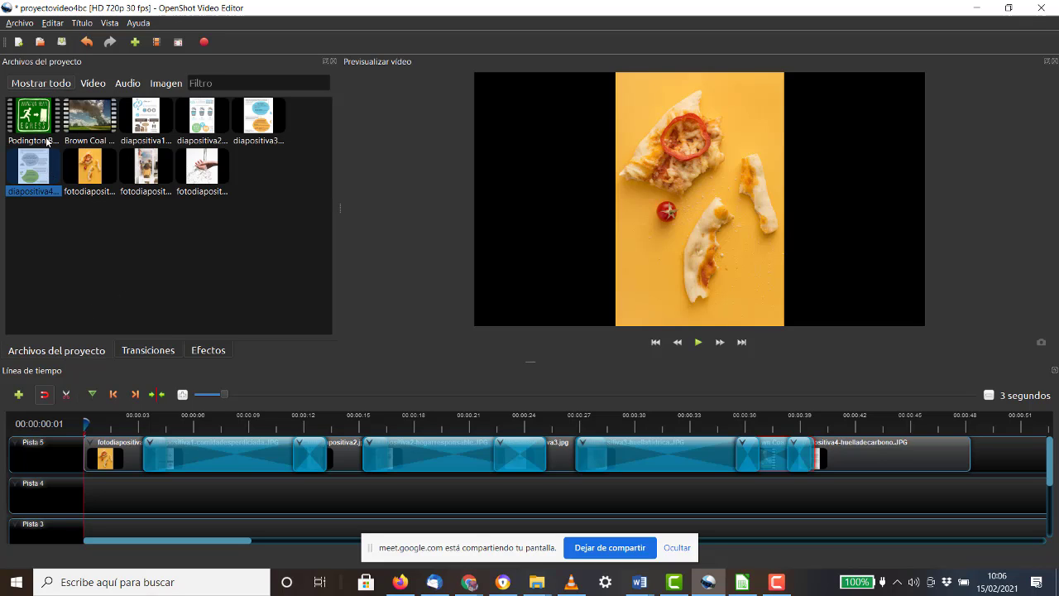
{"action": "left_click_drag", "start_coordinate": [33, 122], "coordinate": [85, 493]}
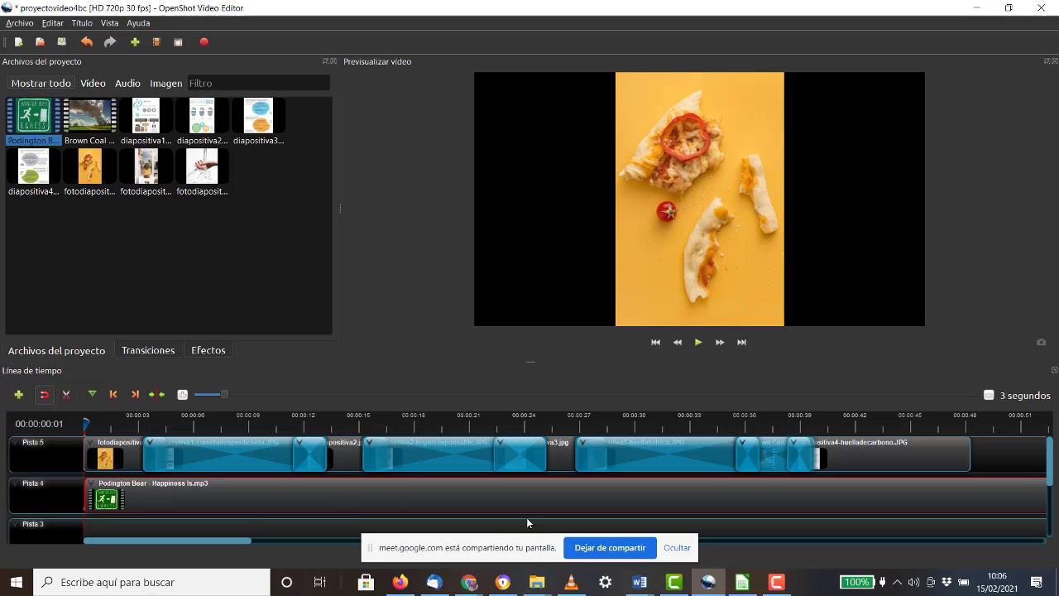
Shorten the Podington Bear music clip on Pista 4 to the end of the last slide on Pista 5.
{"action": "left_click_drag", "start_coordinate": [251, 542], "coordinate": [905, 556]}
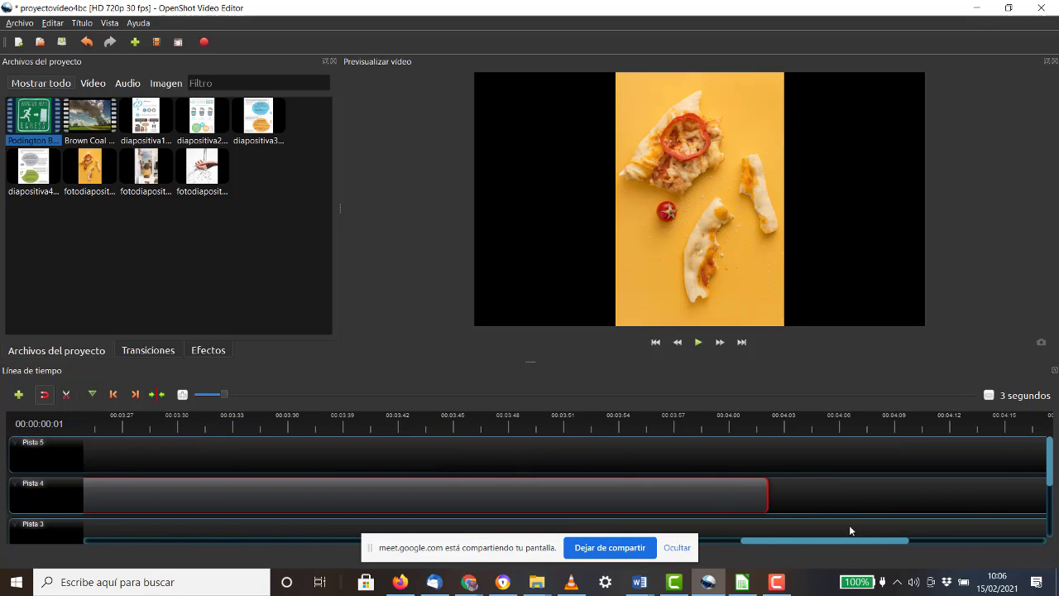
{"action": "left_click_drag", "start_coordinate": [766, 497], "coordinate": [114, 501]}
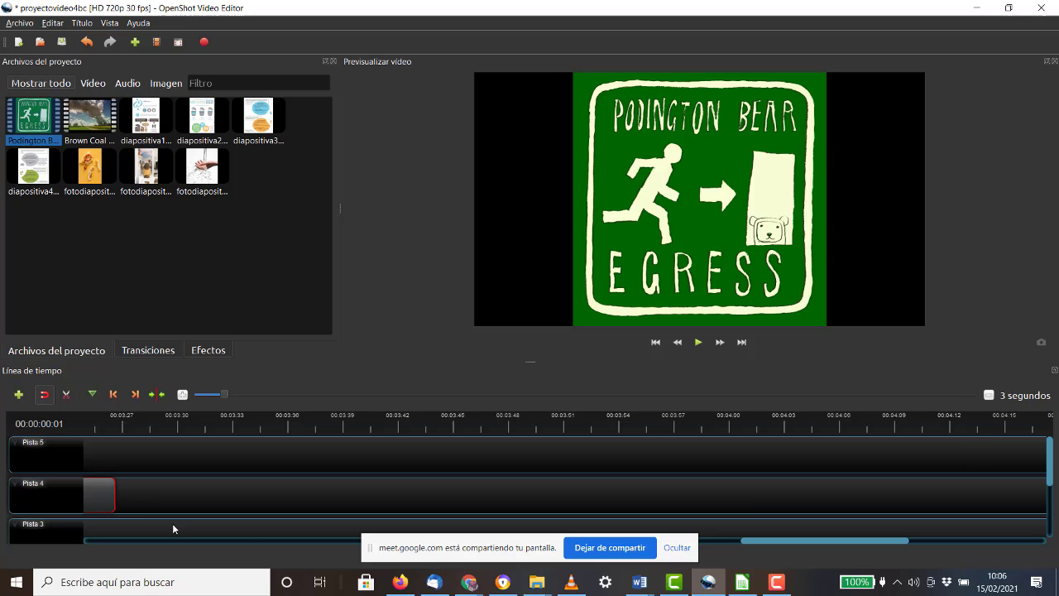
{"action": "key", "text": "Home"}
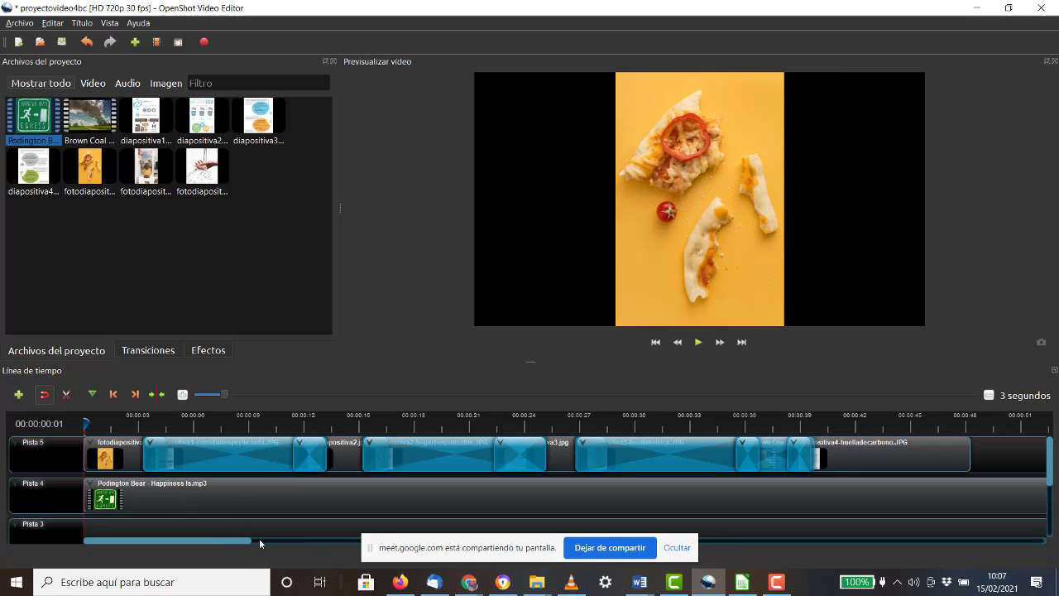
{"action": "scroll", "coordinate": [259, 537], "scroll_direction": "down", "scroll_amount": 5}
{"action": "left_click_drag", "start_coordinate": [195, 540], "coordinate": [703, 543]}
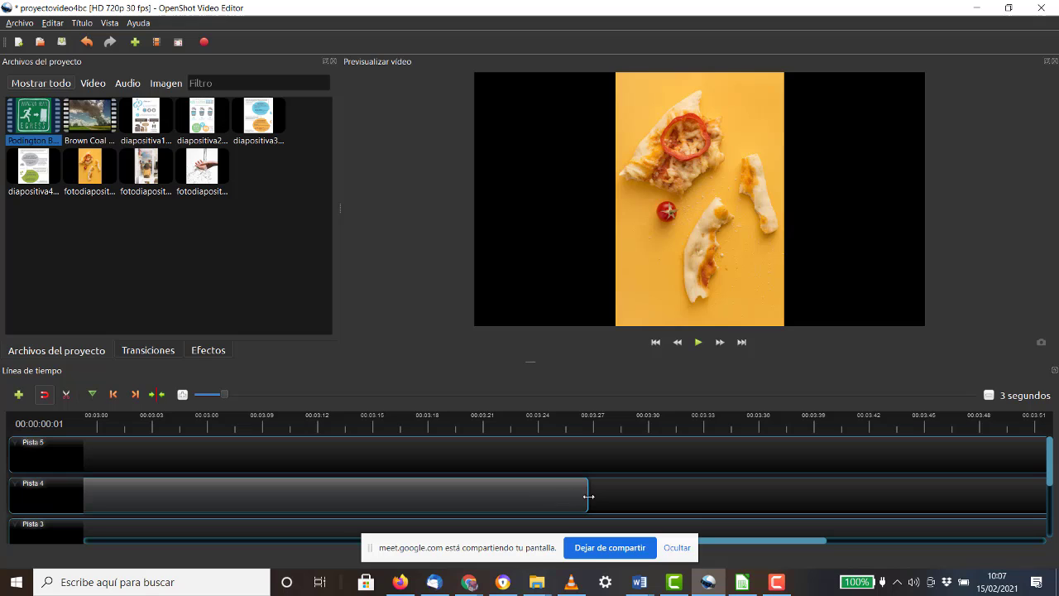
{"action": "left_click_drag", "start_coordinate": [586, 496], "coordinate": [122, 506]}
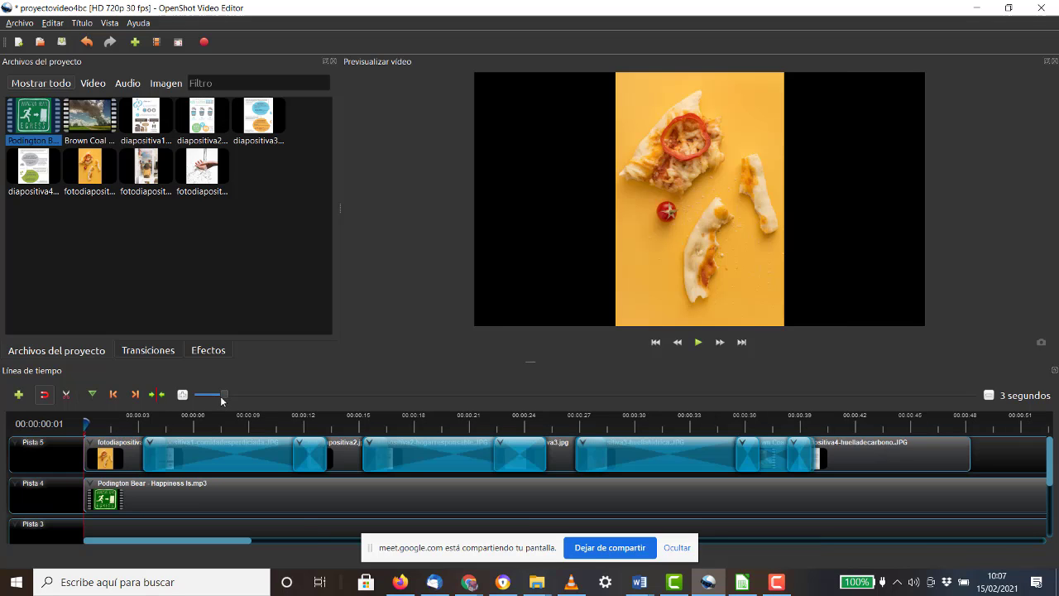
{"action": "left_click_drag", "start_coordinate": [222, 395], "coordinate": [303, 399]}
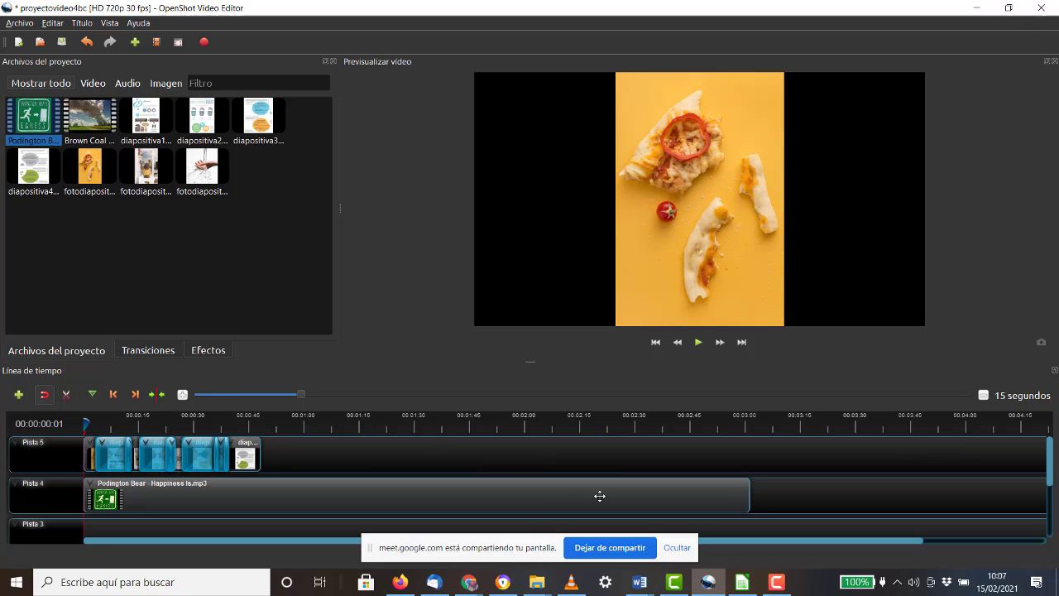
{"action": "left_click_drag", "start_coordinate": [748, 493], "coordinate": [263, 482]}
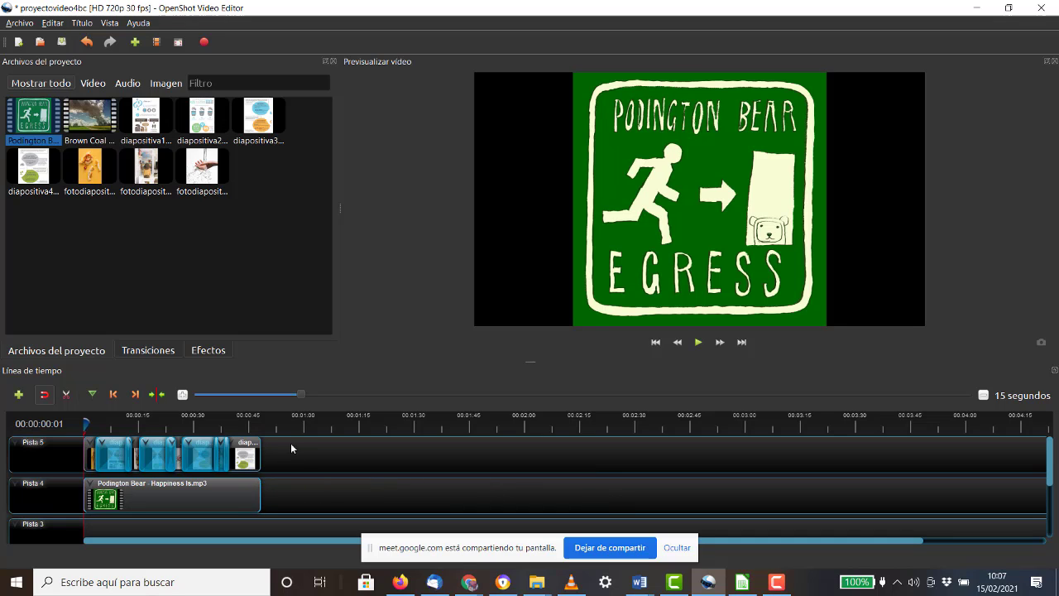
{"action": "scroll", "coordinate": [265, 394], "scroll_direction": "down", "scroll_amount": 3}
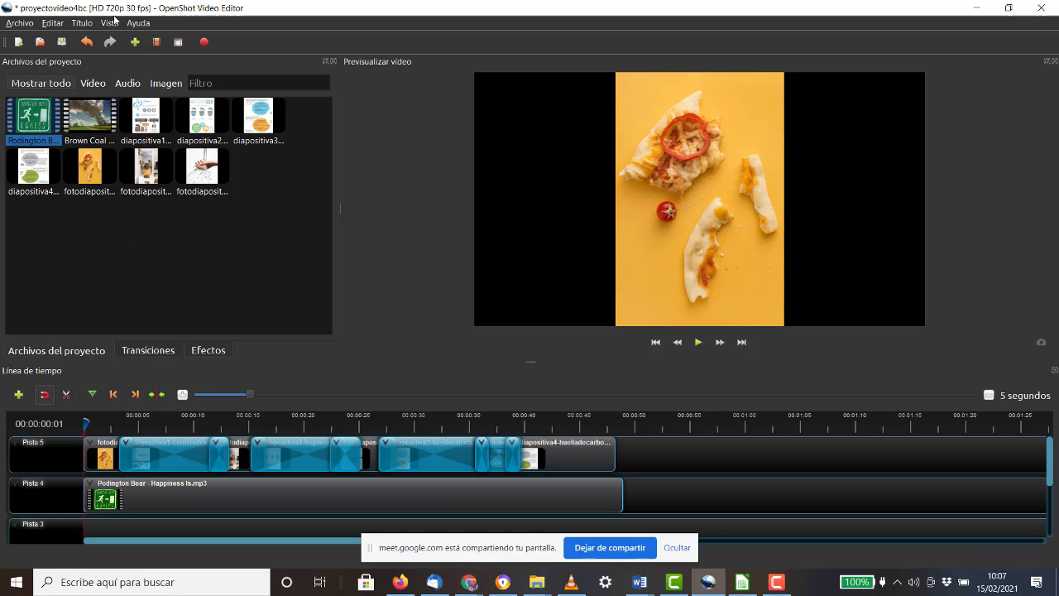
{"action": "left_click", "coordinate": [84, 24]}
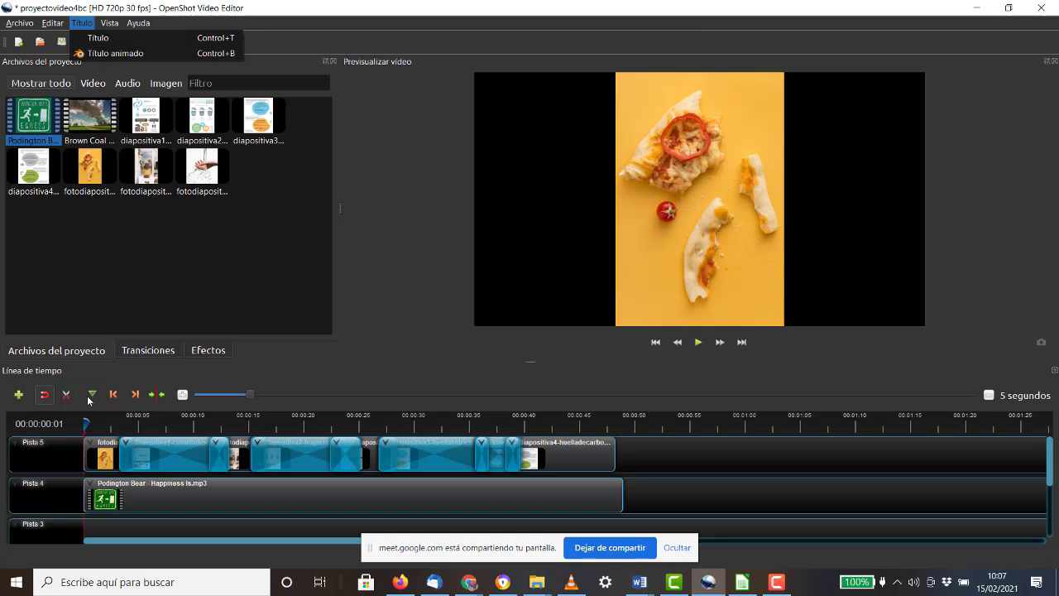
{"action": "left_click", "coordinate": [99, 530]}
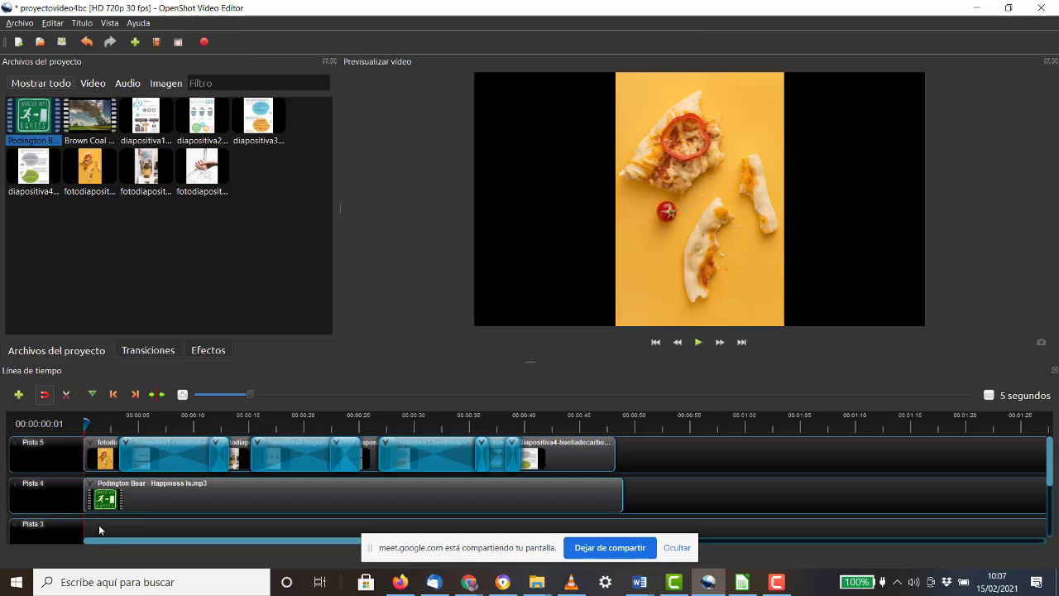
{"action": "left_click", "coordinate": [86, 24]}
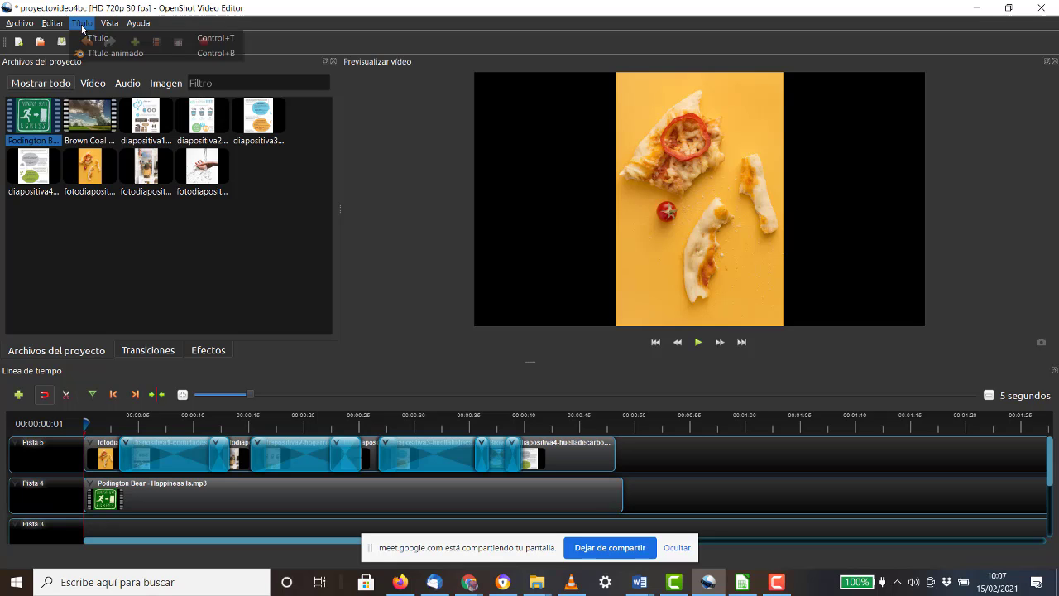
{"action": "left_click", "coordinate": [91, 38]}
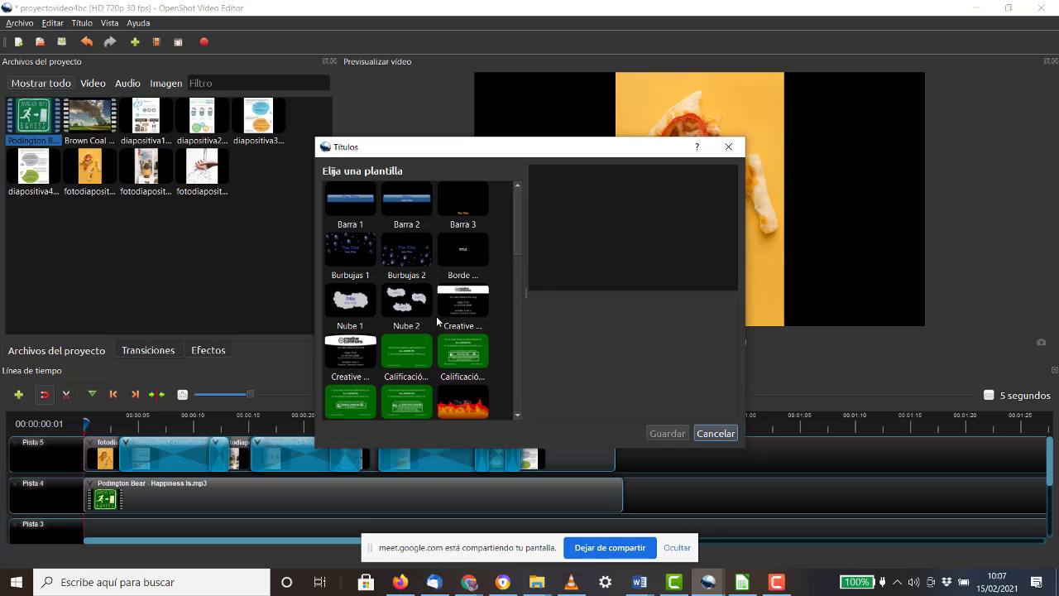
{"action": "scroll", "coordinate": [455, 250], "scroll_direction": "down", "scroll_amount": 5}
{"action": "scroll", "coordinate": [405, 241], "scroll_direction": "up", "scroll_amount": 5}
{"action": "left_click", "coordinate": [412, 340]}
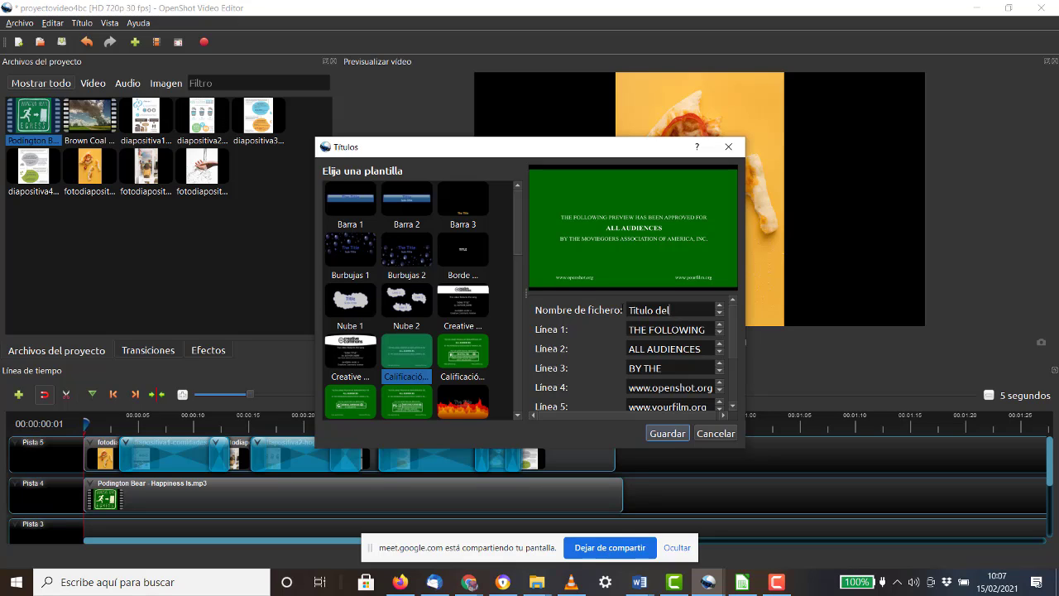
{"action": "left_click_drag", "start_coordinate": [671, 321], "coordinate": [613, 319]}
{"action": "scroll", "coordinate": [668, 329], "scroll_direction": "down", "scroll_amount": 1}
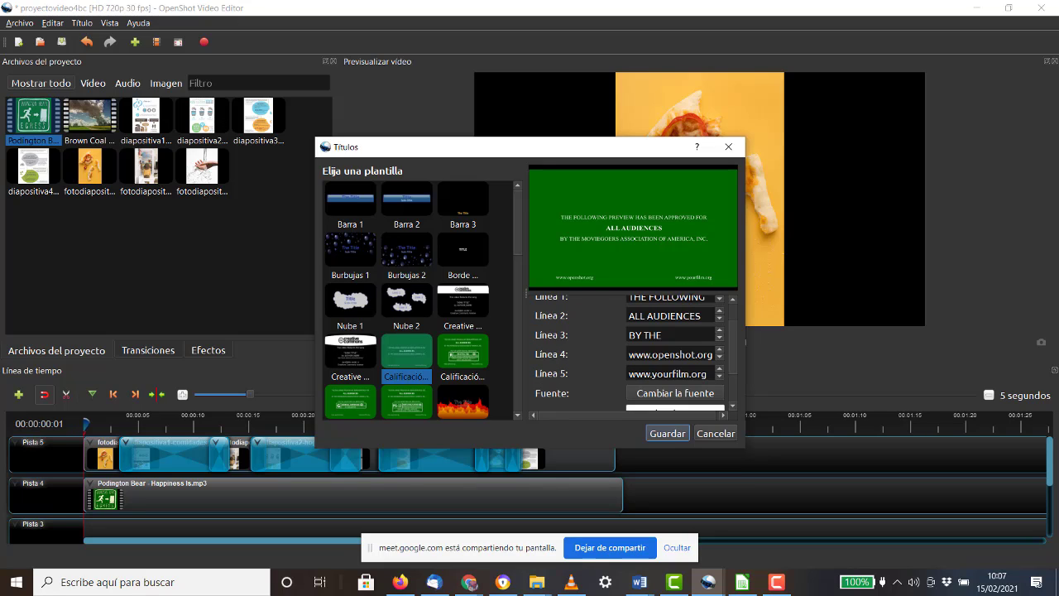
{"action": "left_click", "coordinate": [722, 433]}
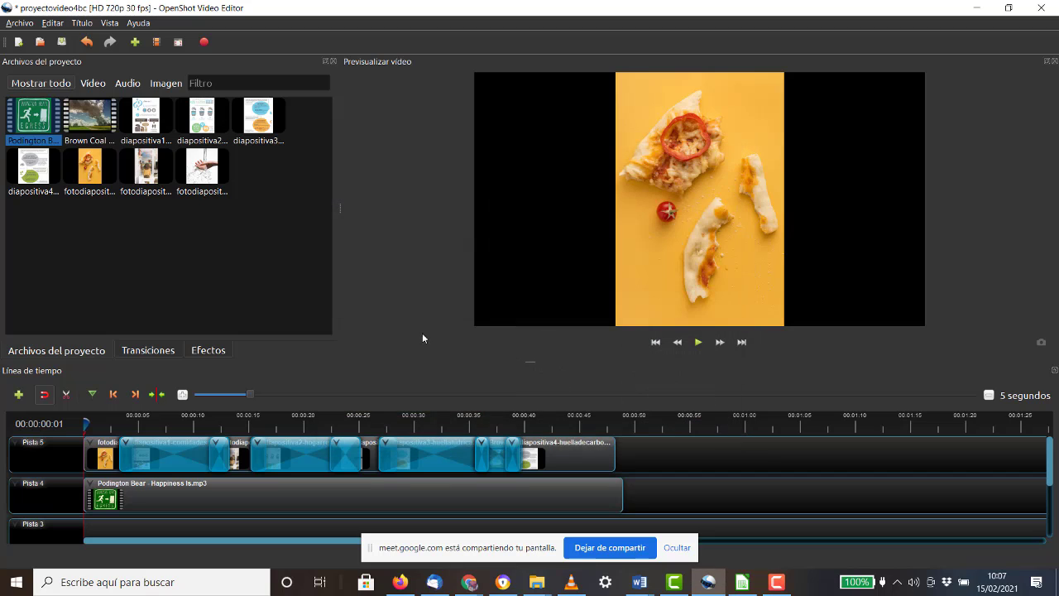
Start a new title from the Estándar 1 template and set its first line to "Comida".
{"action": "left_click", "coordinate": [82, 22]}
{"action": "left_click", "coordinate": [107, 37]}
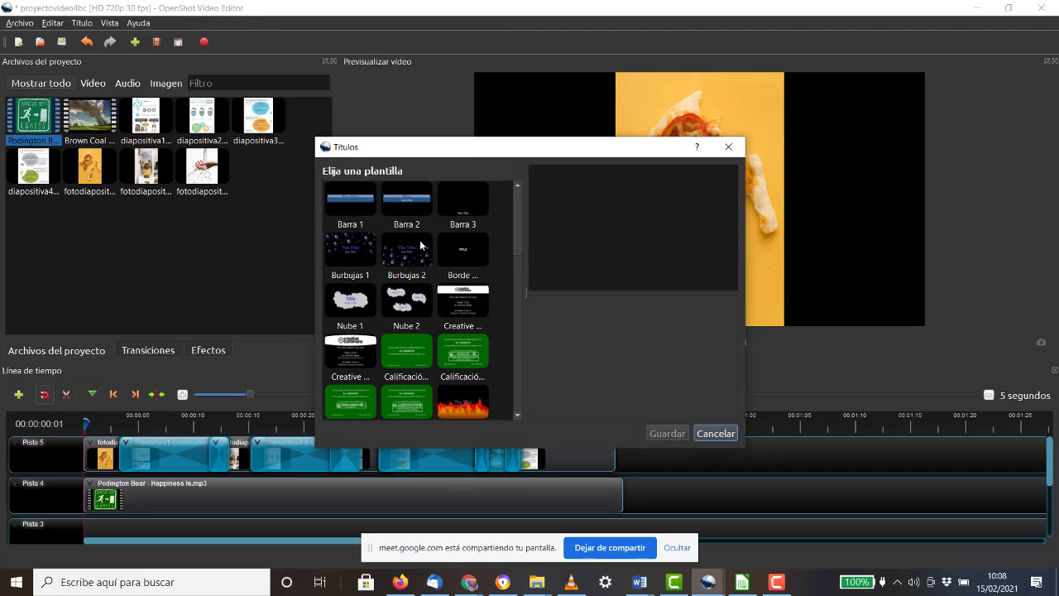
{"action": "scroll", "coordinate": [421, 241], "scroll_direction": "down", "scroll_amount": 5}
{"action": "left_click", "coordinate": [452, 342]}
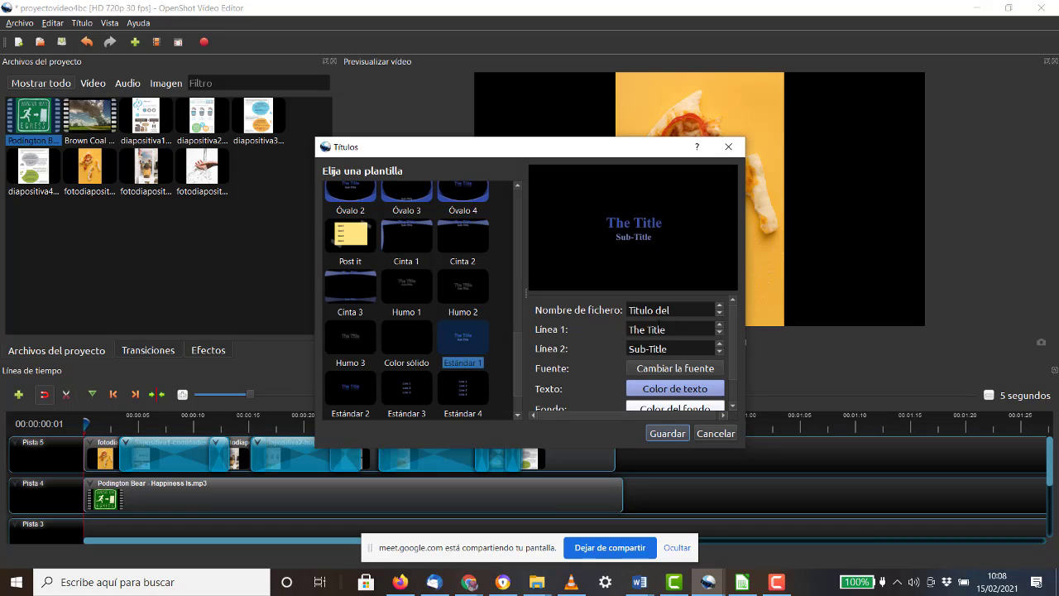
{"action": "left_click_drag", "start_coordinate": [666, 329], "coordinate": [605, 328]}
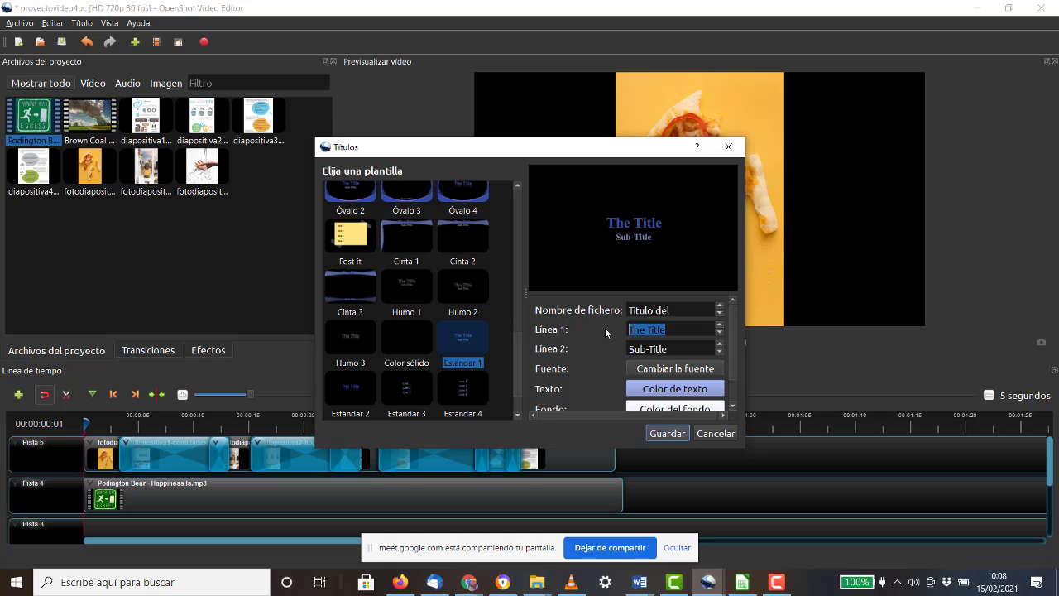
{"action": "type", "text": "C"}
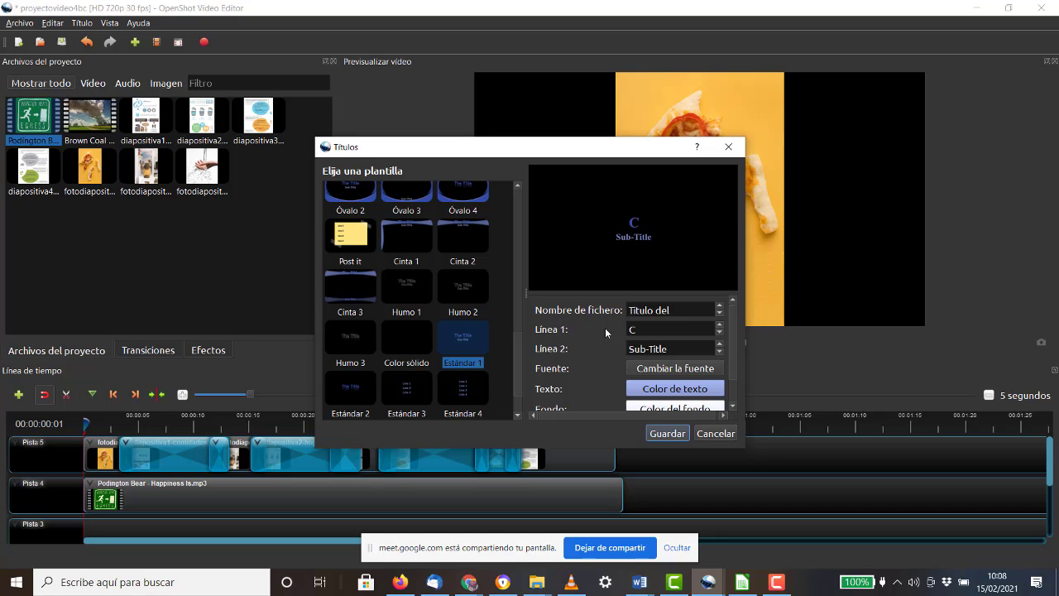
{"action": "type", "text": "omida"}
Set the title's second line to "desperdiciada" and save the title into the project files.
{"action": "left_click_drag", "start_coordinate": [672, 349], "coordinate": [553, 347]}
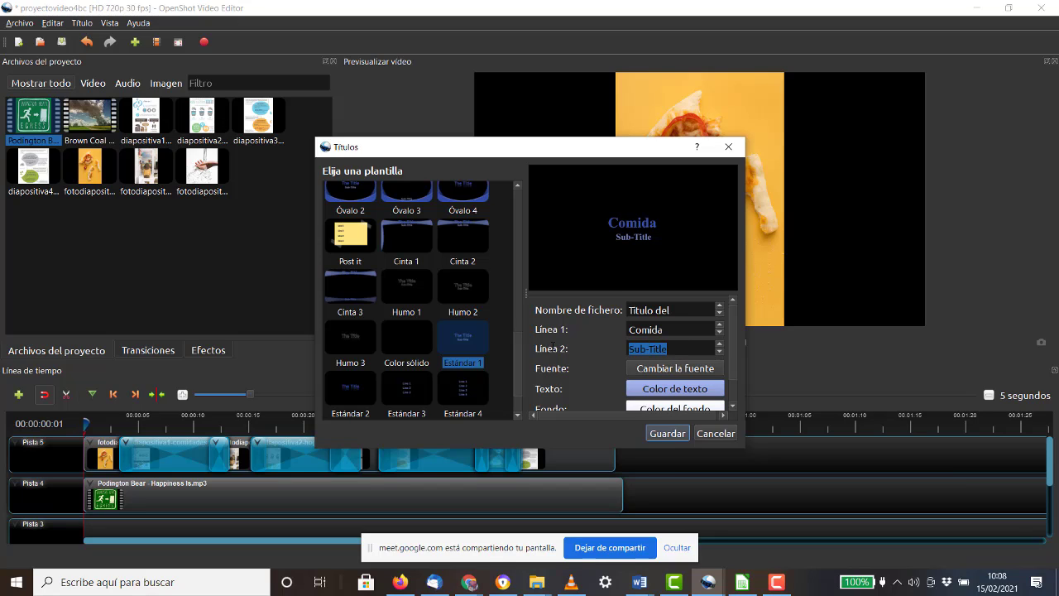
{"action": "type", "text": "despe"}
{"action": "type", "text": "rdiciada"}
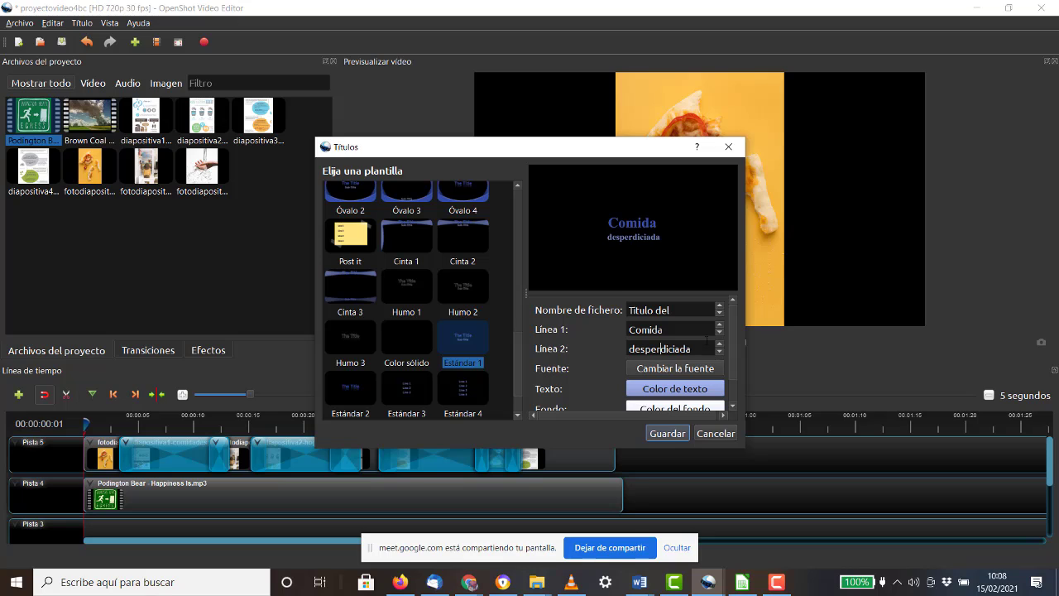
{"action": "scroll", "coordinate": [703, 364], "scroll_direction": "down", "scroll_amount": 1}
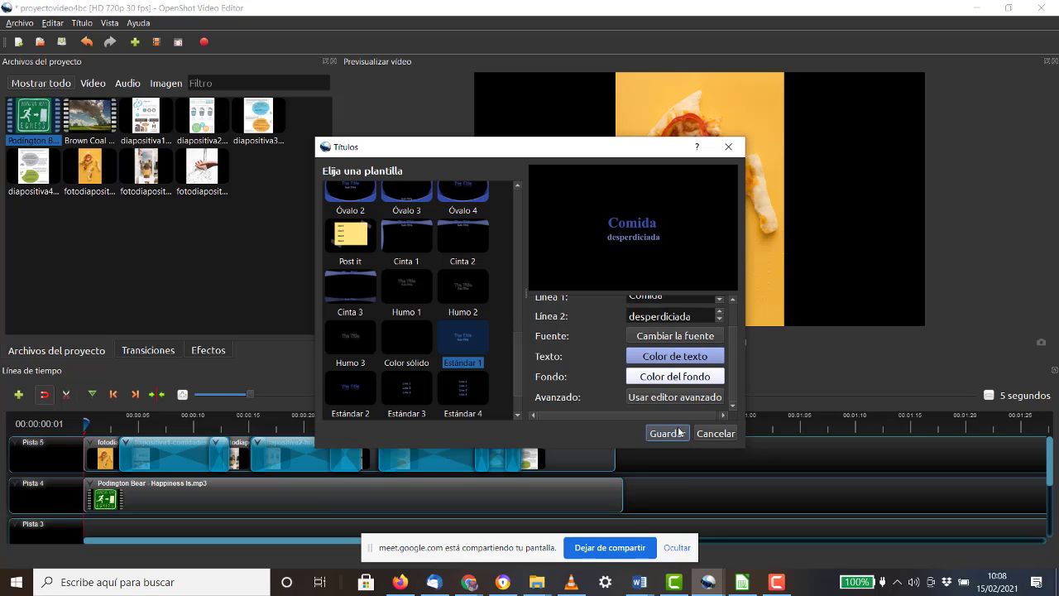
{"action": "left_click", "coordinate": [677, 435]}
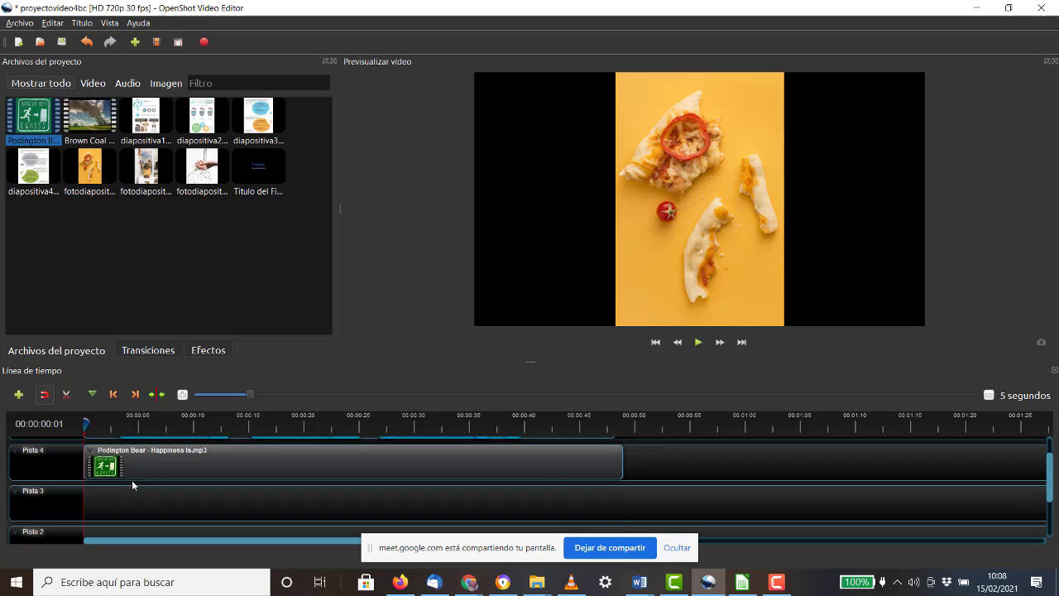
{"action": "scroll", "coordinate": [133, 482], "scroll_direction": "down", "scroll_amount": 3}
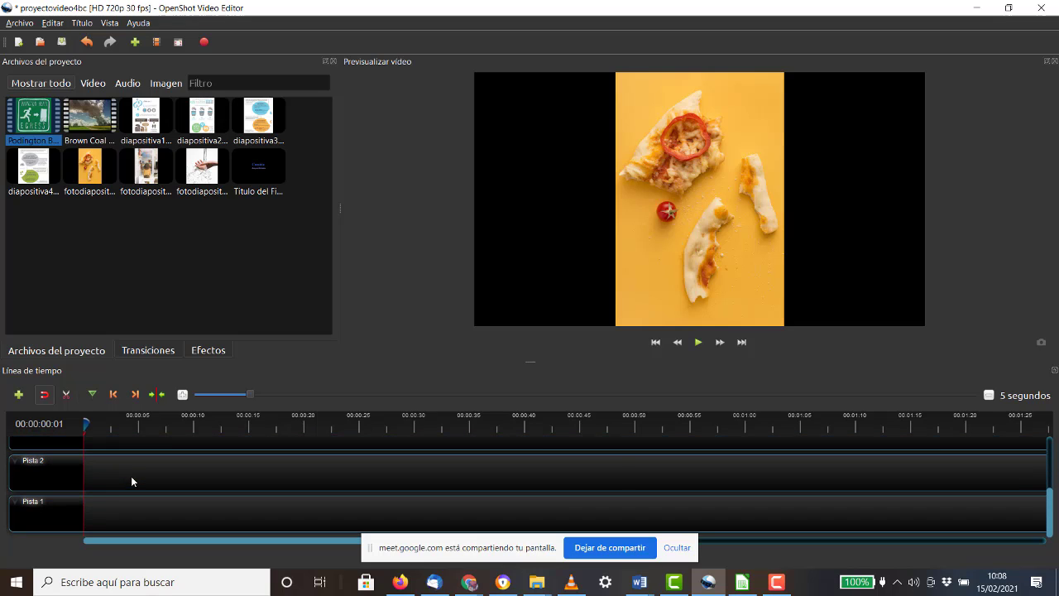
{"action": "scroll", "coordinate": [132, 481], "scroll_direction": "up", "scroll_amount": 3}
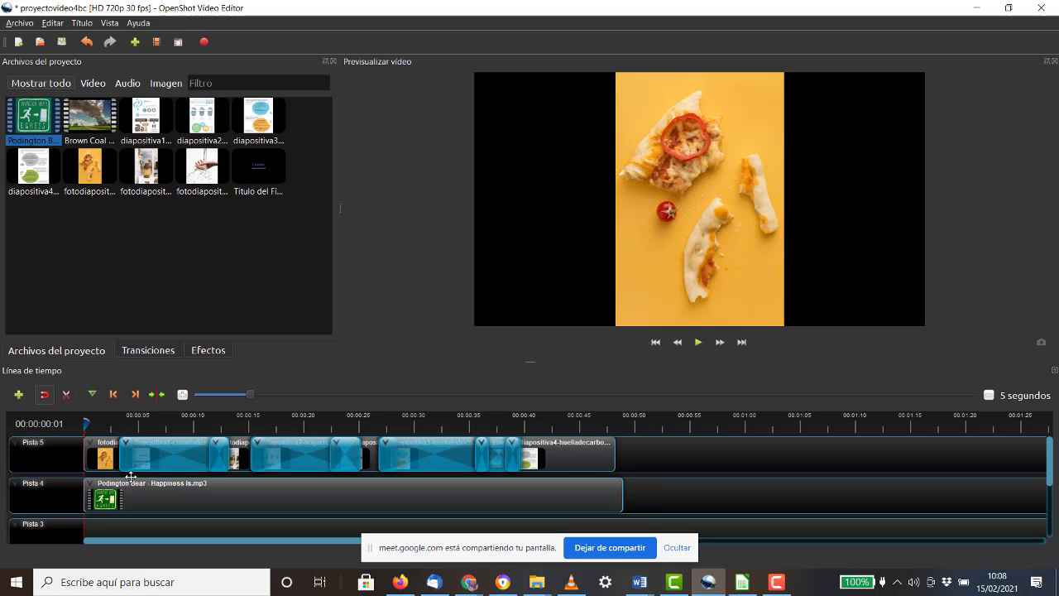
{"action": "left_click", "coordinate": [83, 24]}
{"action": "mouse_move", "coordinate": [110, 25]}
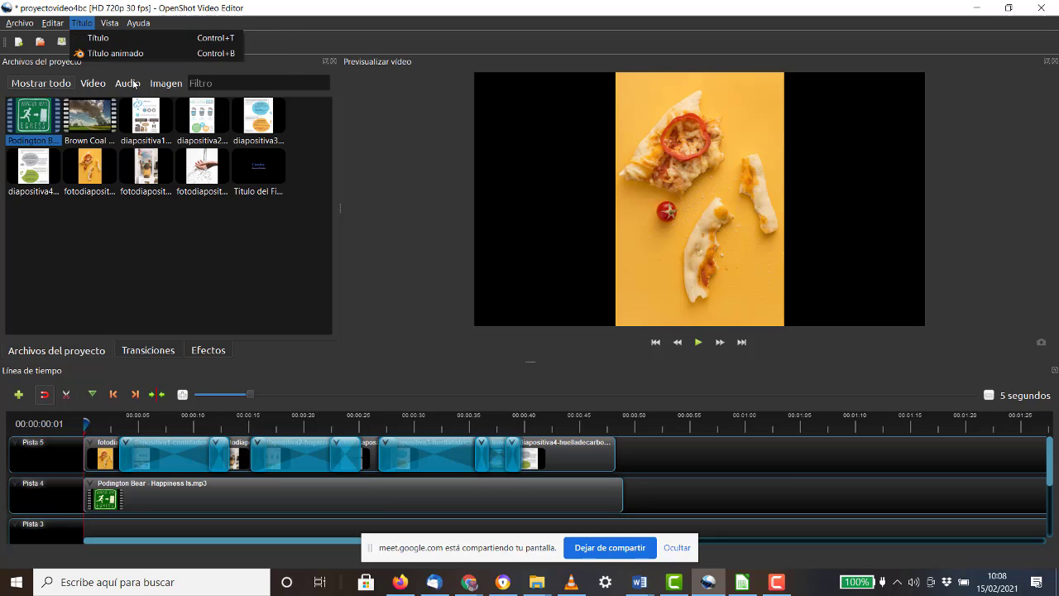
{"action": "left_click", "coordinate": [201, 82]}
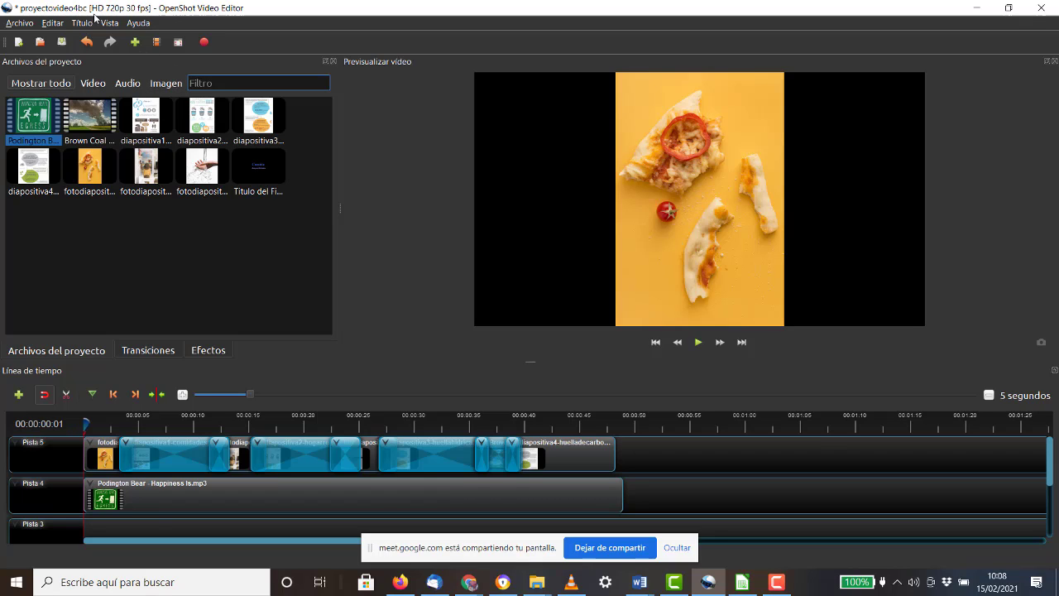
{"action": "left_click", "coordinate": [143, 524]}
{"action": "scroll", "coordinate": [166, 508], "scroll_direction": "down", "scroll_amount": 1}
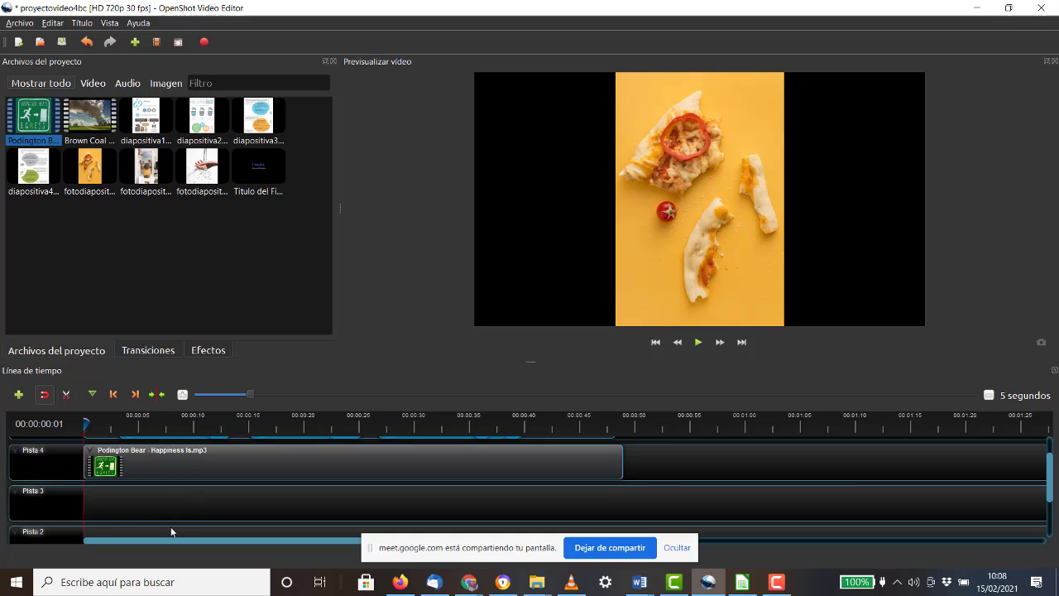
Move the playhead past the end of the music clip to 00:00:54:10 and set the timeline scale to 1 second.
{"action": "left_click", "coordinate": [224, 429]}
{"action": "left_click_drag", "start_coordinate": [225, 424], "coordinate": [683, 427]}
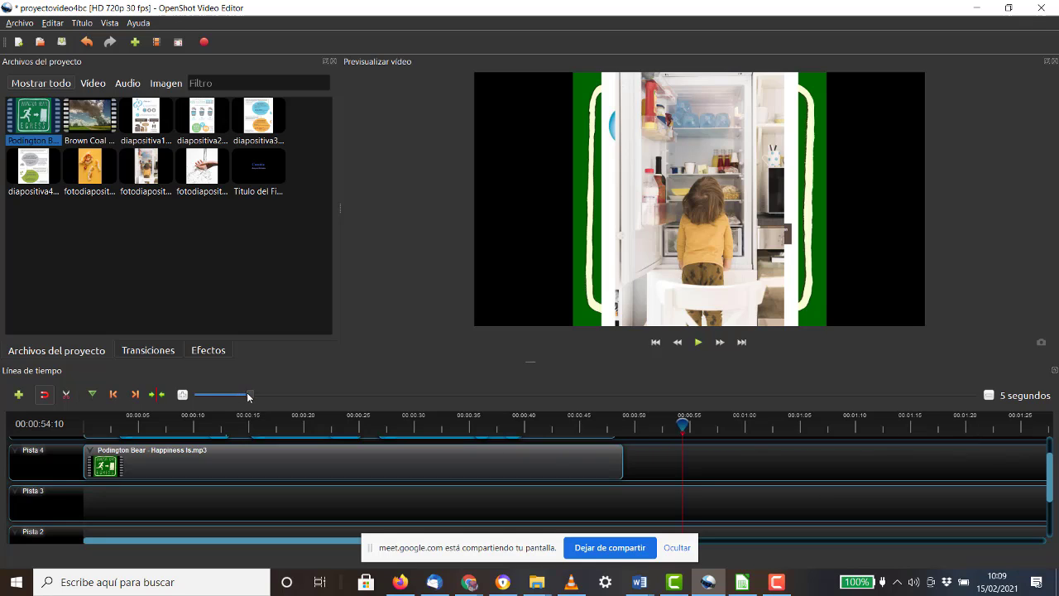
{"action": "left_click_drag", "start_coordinate": [248, 395], "coordinate": [223, 395]}
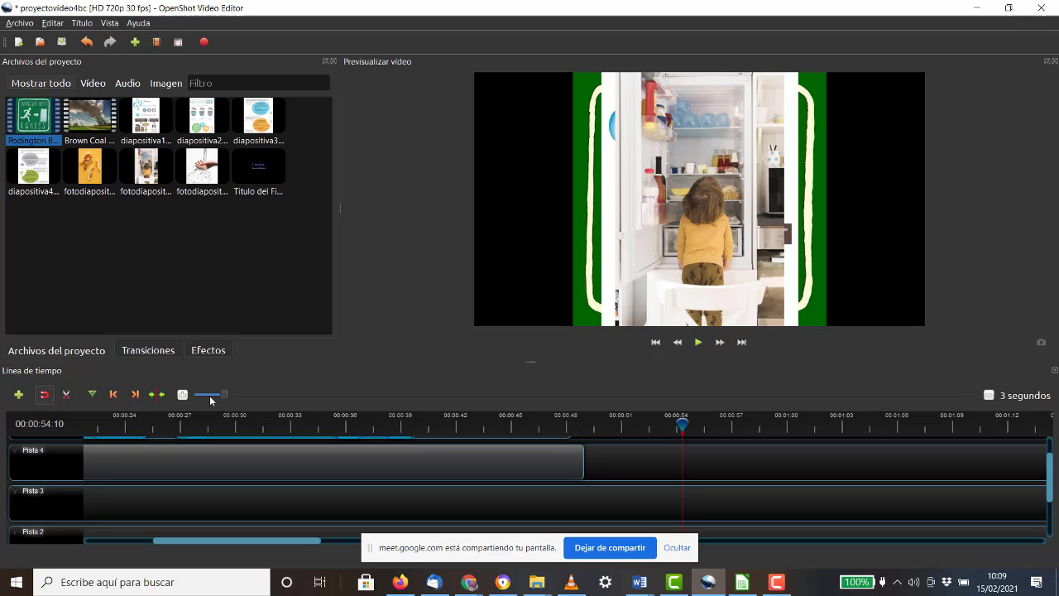
{"action": "left_click", "coordinate": [209, 396]}
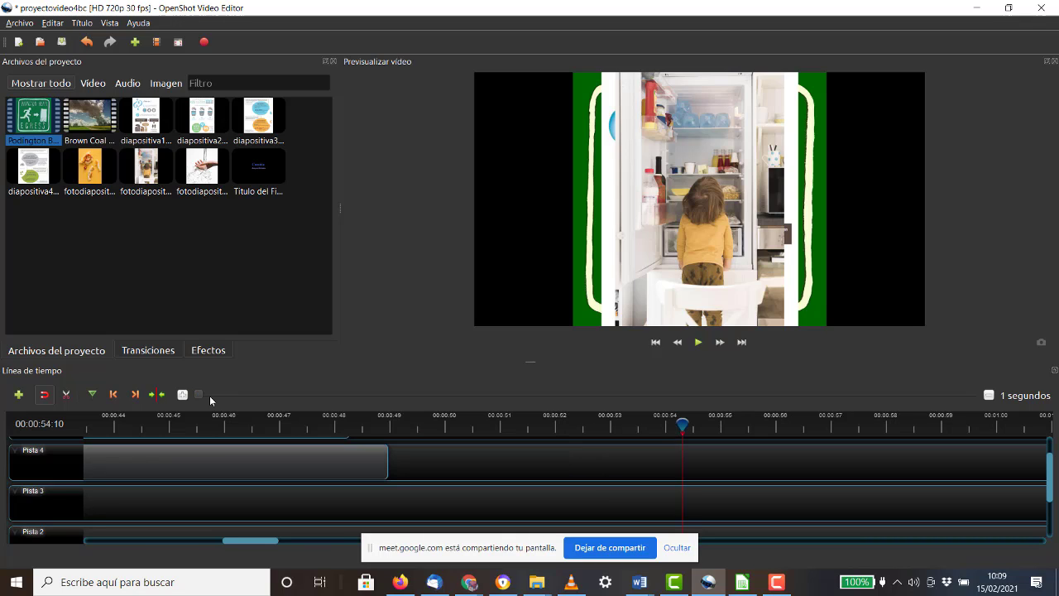
{"action": "scroll", "coordinate": [275, 506], "scroll_direction": "down", "scroll_amount": 3}
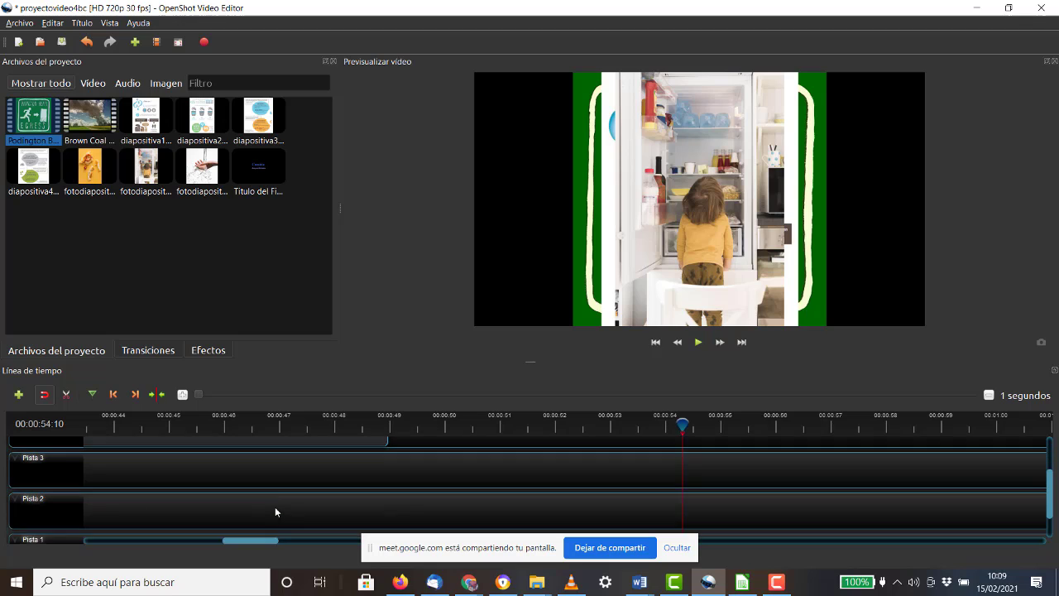
Move the playhead back to 00:00:43:17 on the timeline.
{"action": "scroll", "coordinate": [271, 498], "scroll_direction": "up", "scroll_amount": 3}
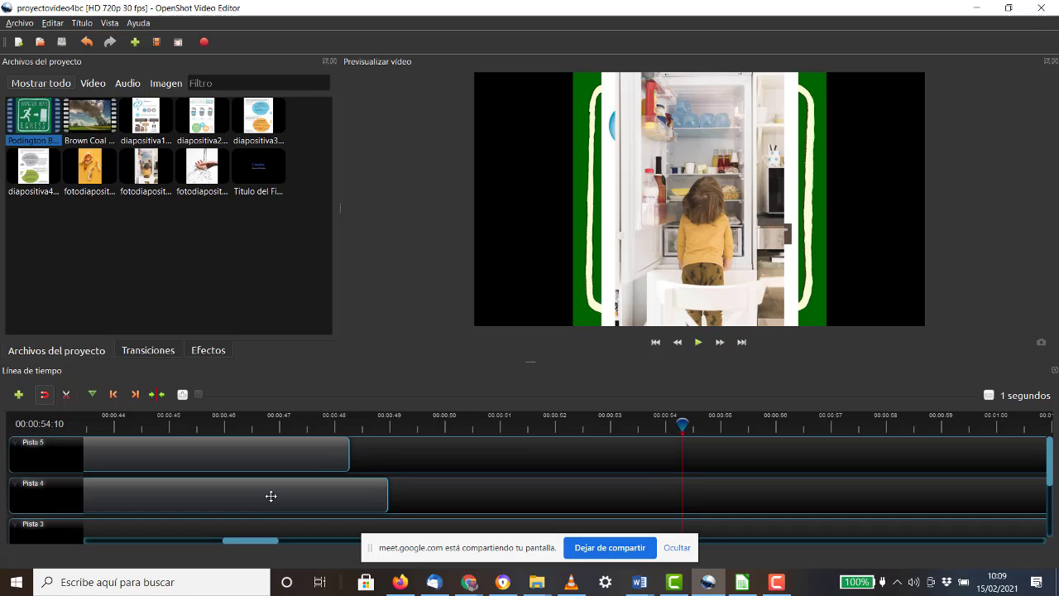
{"action": "scroll", "coordinate": [271, 493], "scroll_direction": "down", "scroll_amount": 1}
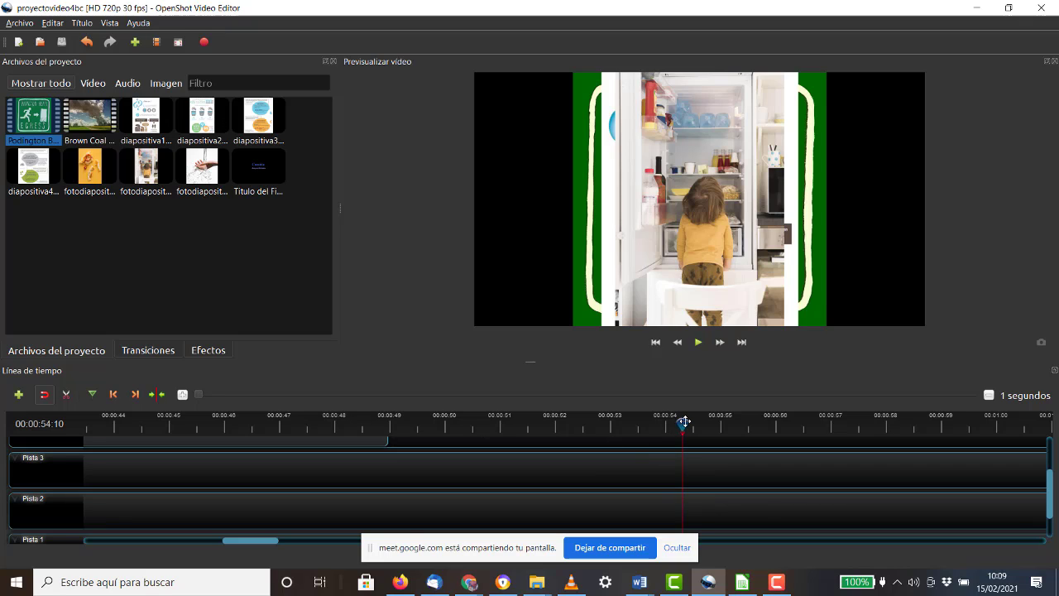
{"action": "left_click_drag", "start_coordinate": [682, 425], "coordinate": [629, 426]}
{"action": "left_click_drag", "start_coordinate": [294, 426], "coordinate": [88, 426]}
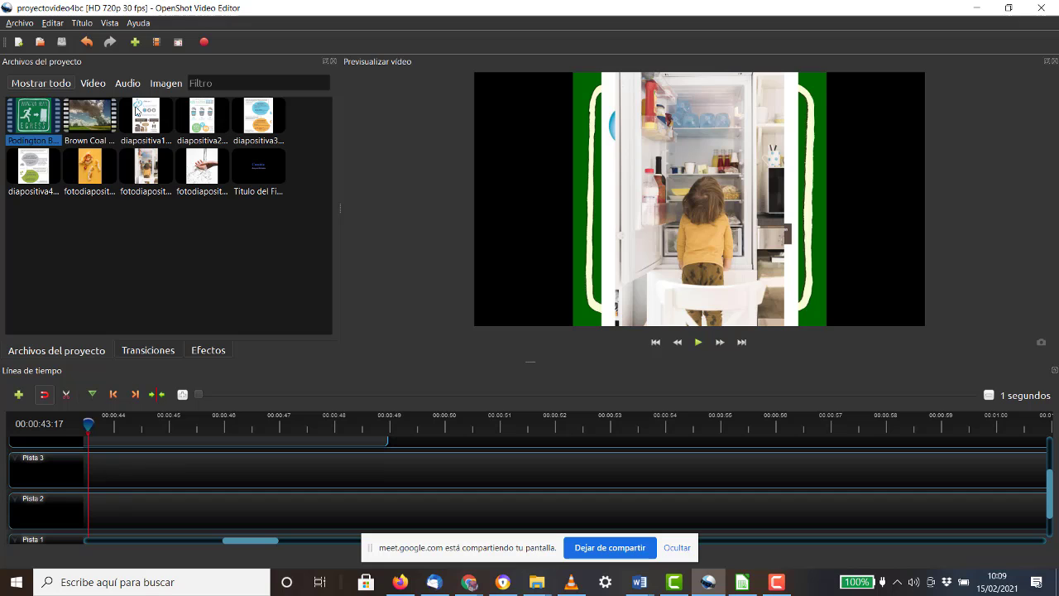
Start a new title from the Borde template and set its line of text to "CÓMIDA DESPERDICIADA".
{"action": "left_click", "coordinate": [83, 24]}
{"action": "key", "text": "Escape"}
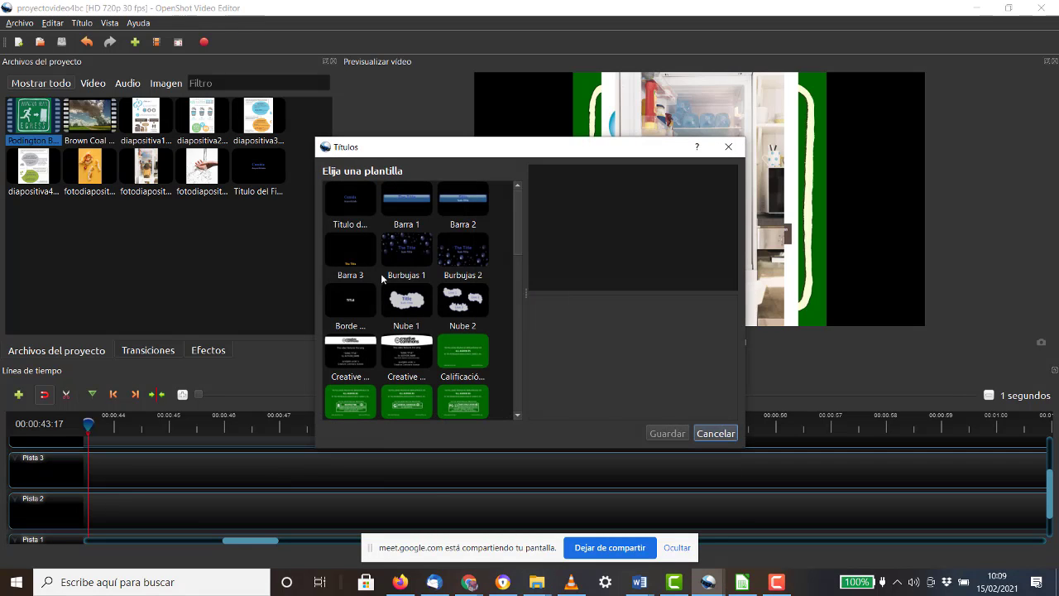
{"action": "left_click", "coordinate": [354, 297]}
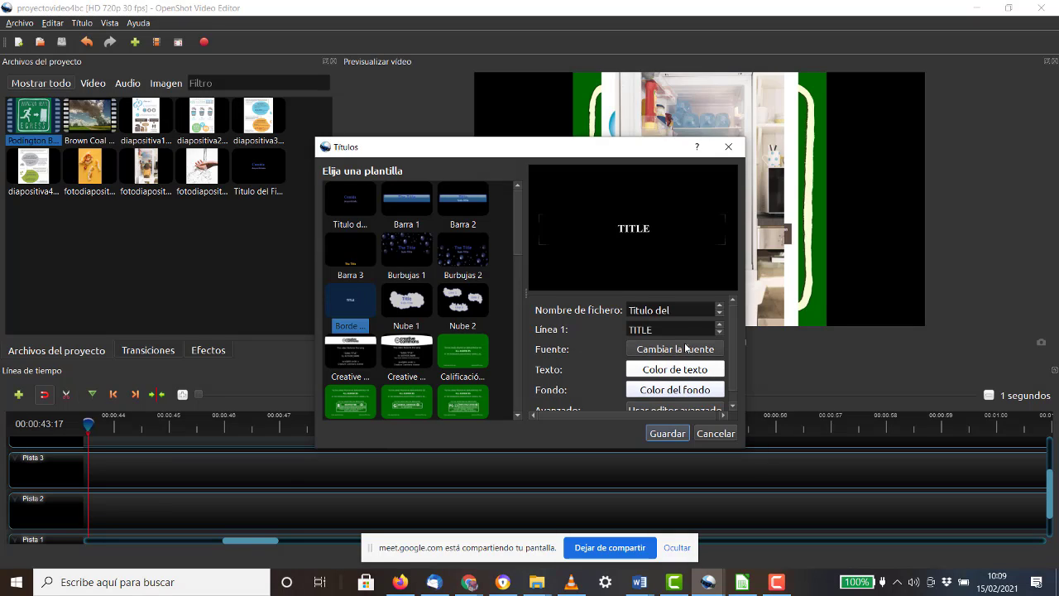
{"action": "left_click", "coordinate": [683, 313]}
{"action": "key", "text": "Tab"}
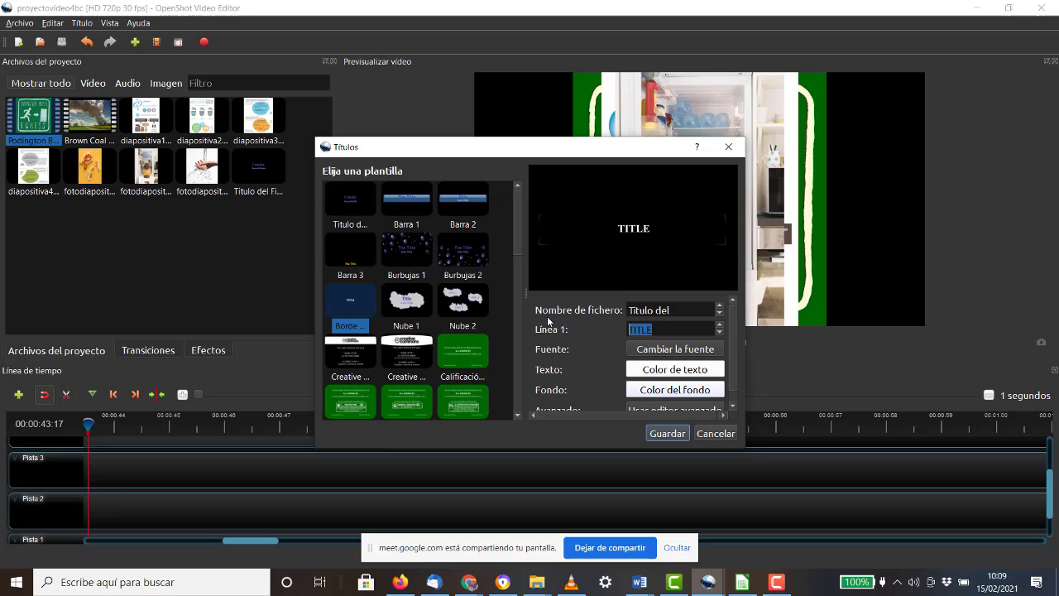
{"action": "type", "text": "c"}
{"action": "key", "text": "BackSpace"}
{"action": "key", "text": "Caps_Lock"}
{"action": "type", "text": "C"}
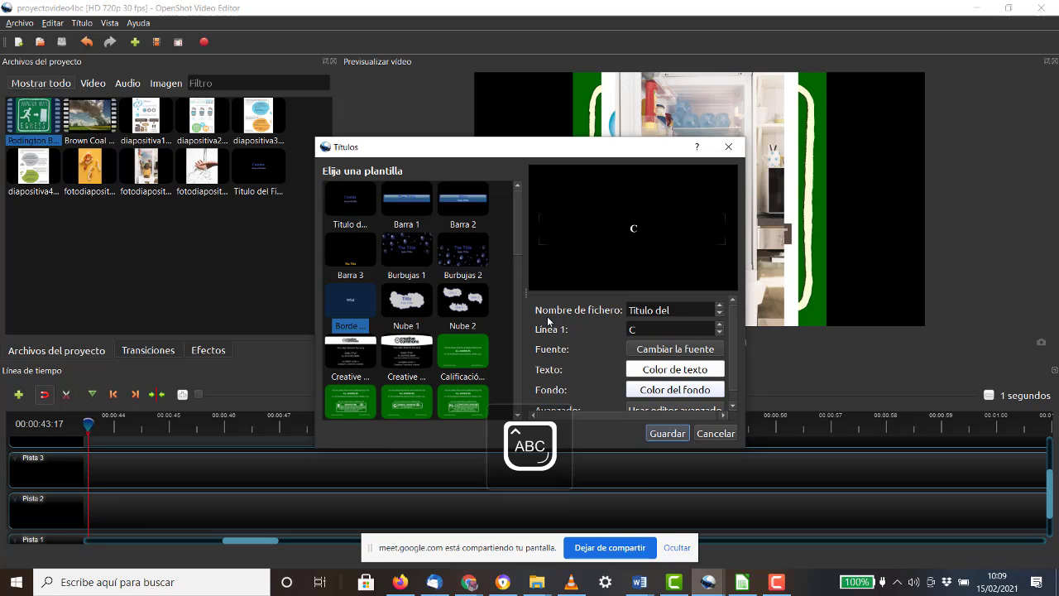
{"action": "type", "text": "ÓMIDA DESPERDICIADA"}
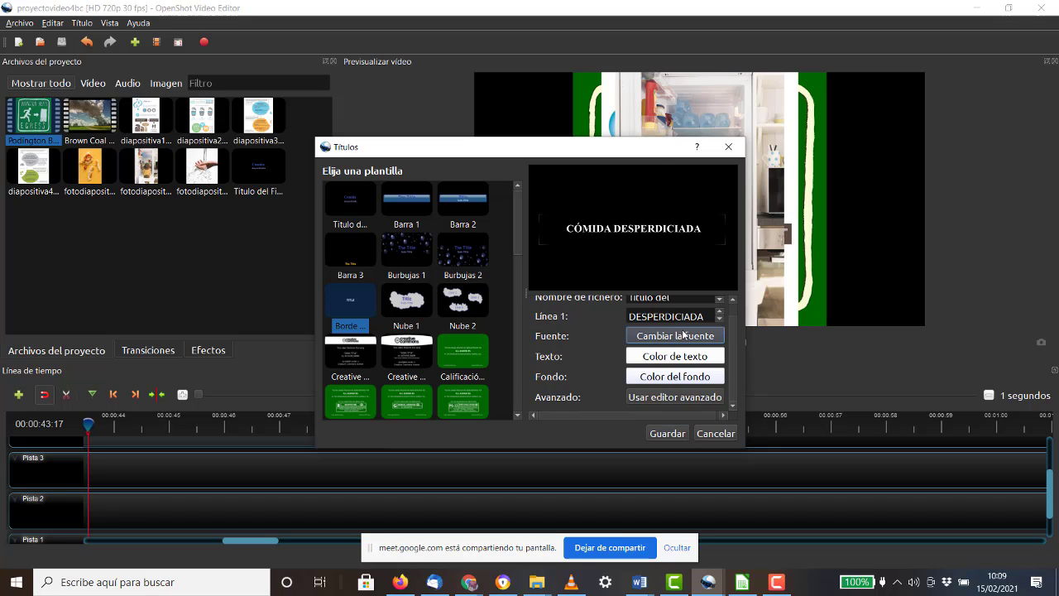
{"action": "left_click", "coordinate": [681, 332]}
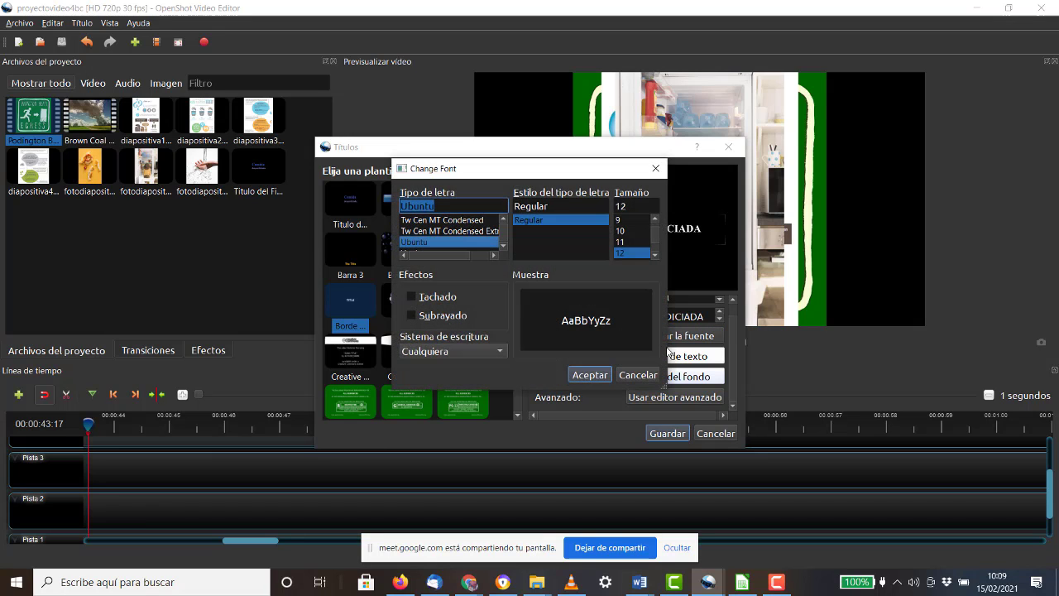
{"action": "left_click", "coordinate": [660, 373]}
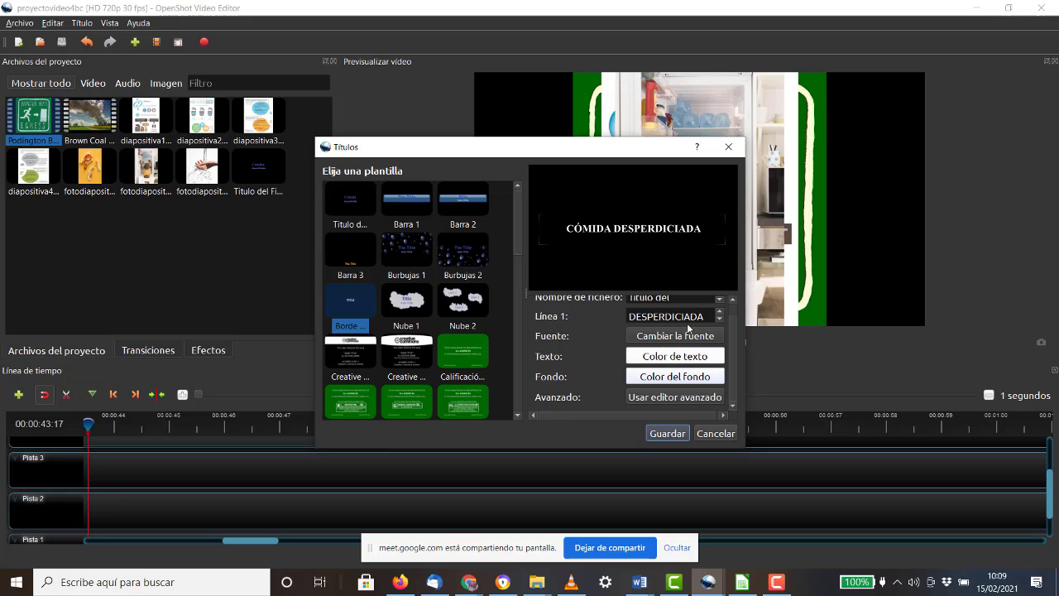
Correct the title text to "COMIDA DESPERDICIADA" without the accent and save the title into the project files.
{"action": "key", "text": "Home"}
{"action": "key", "text": "Right"}
{"action": "key", "text": "Right"}
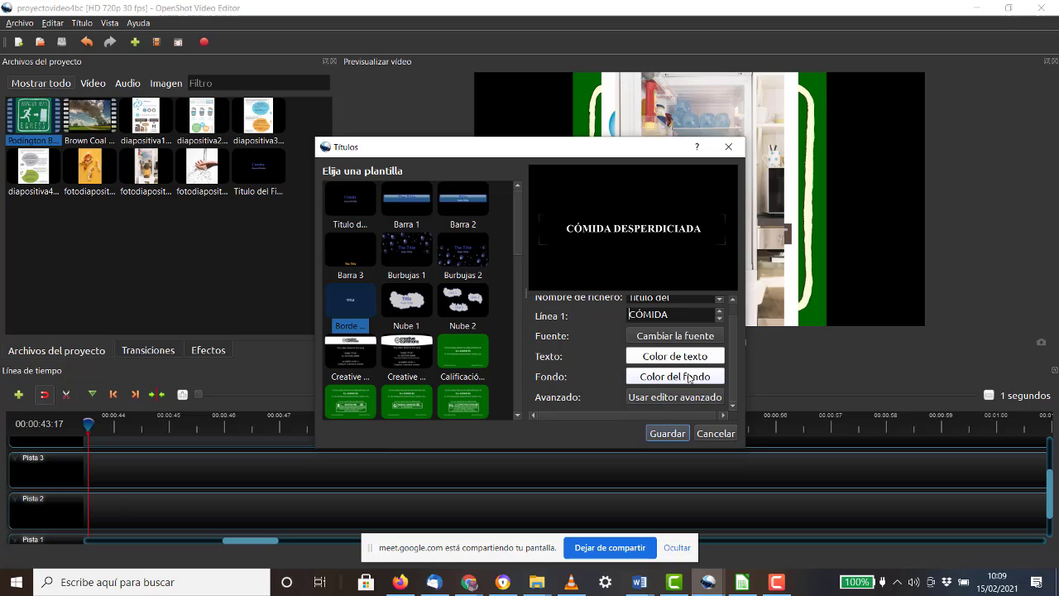
{"action": "scroll", "coordinate": [688, 378], "scroll_direction": "up", "scroll_amount": 1}
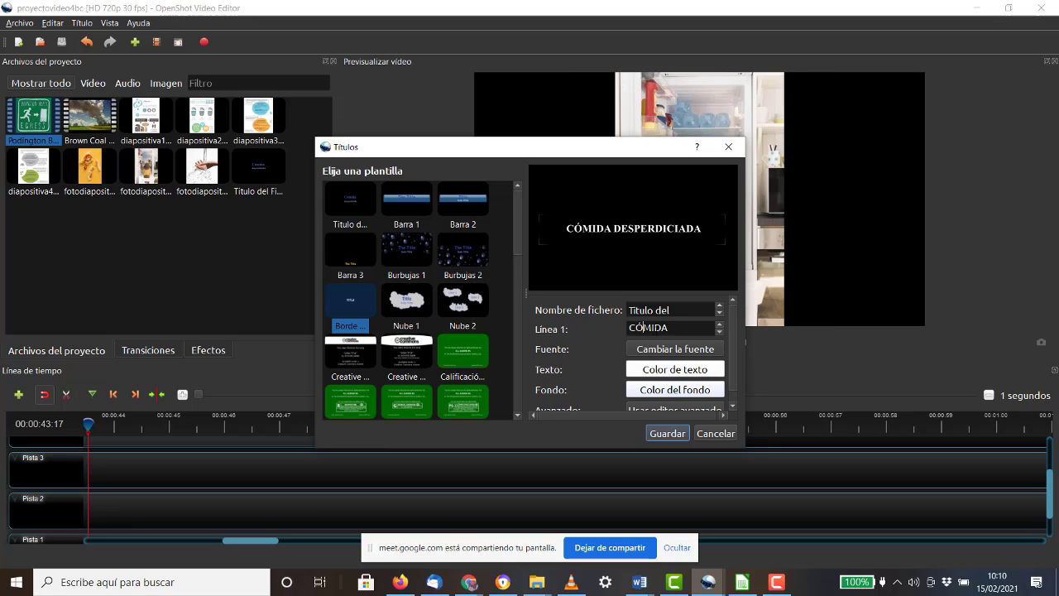
{"action": "key", "text": "BackSpace"}
{"action": "type", "text": "O"}
{"action": "key", "text": "End"}
{"action": "key", "text": "Home"}
{"action": "key", "text": "Right"}
{"action": "key", "text": "Right"}
{"action": "scroll", "coordinate": [616, 353], "scroll_direction": "down", "scroll_amount": 1}
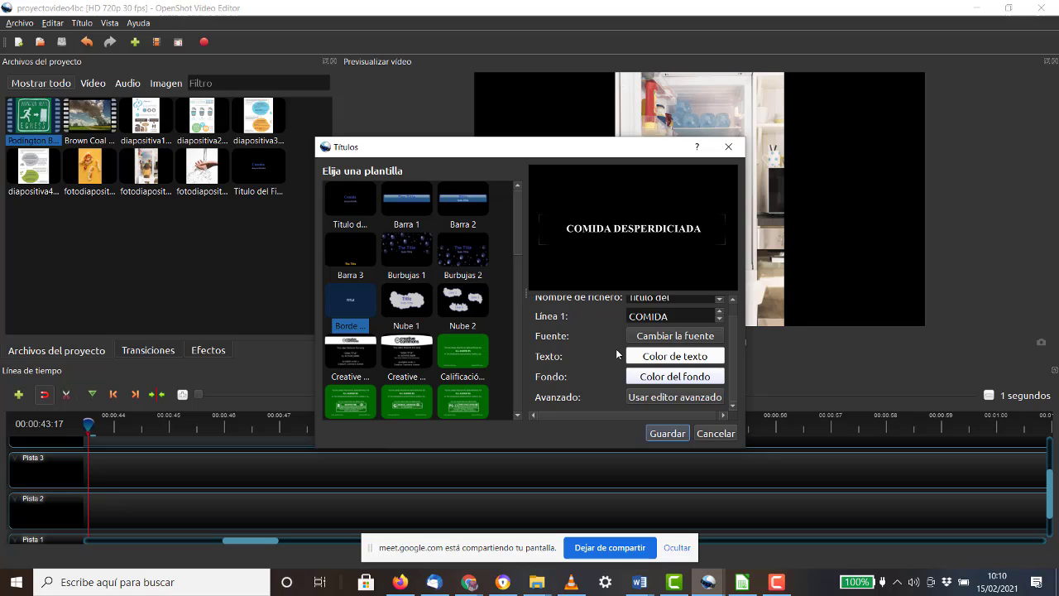
{"action": "scroll", "coordinate": [616, 354], "scroll_direction": "up", "scroll_amount": 1}
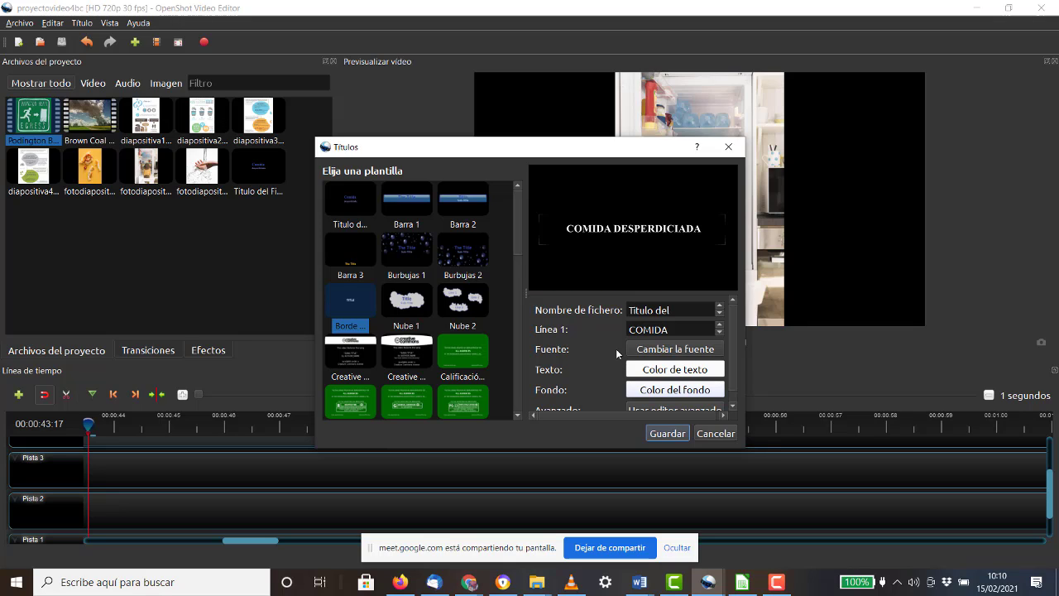
{"action": "left_click", "coordinate": [676, 435]}
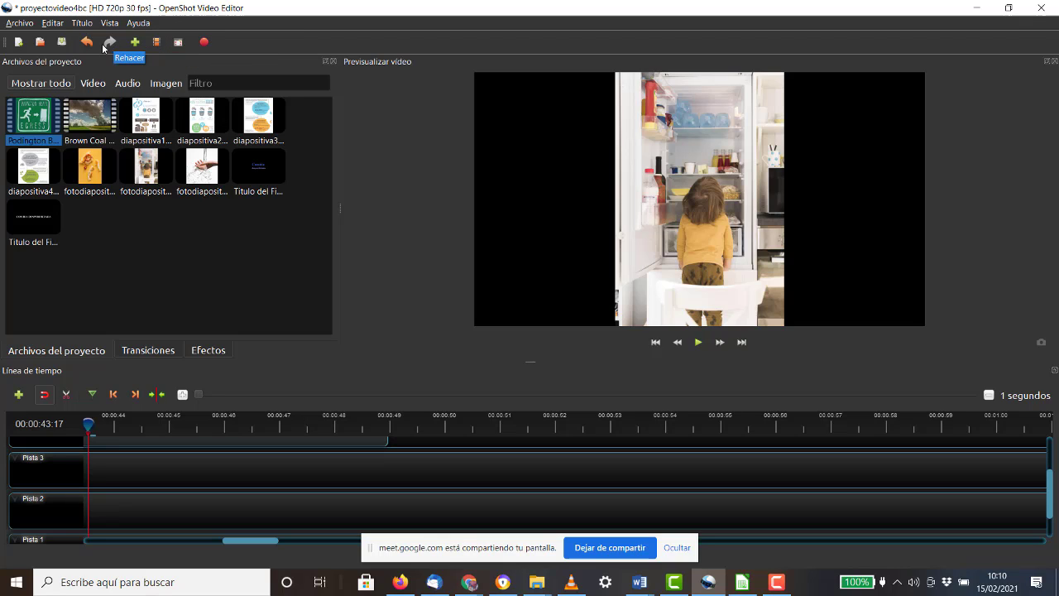
{"action": "right_click", "coordinate": [62, 469]}
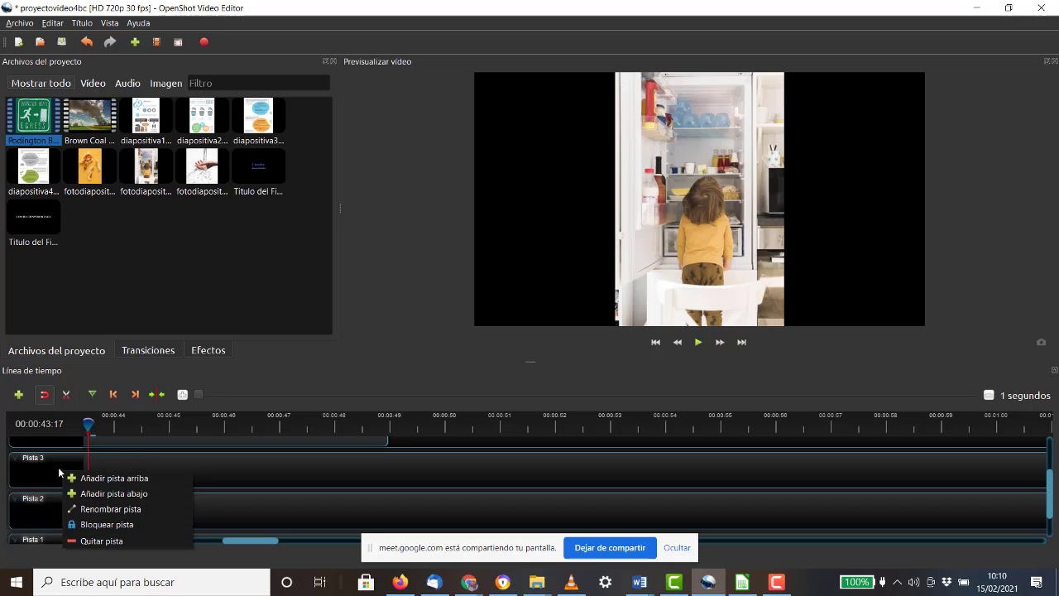
{"action": "left_click", "coordinate": [24, 415]}
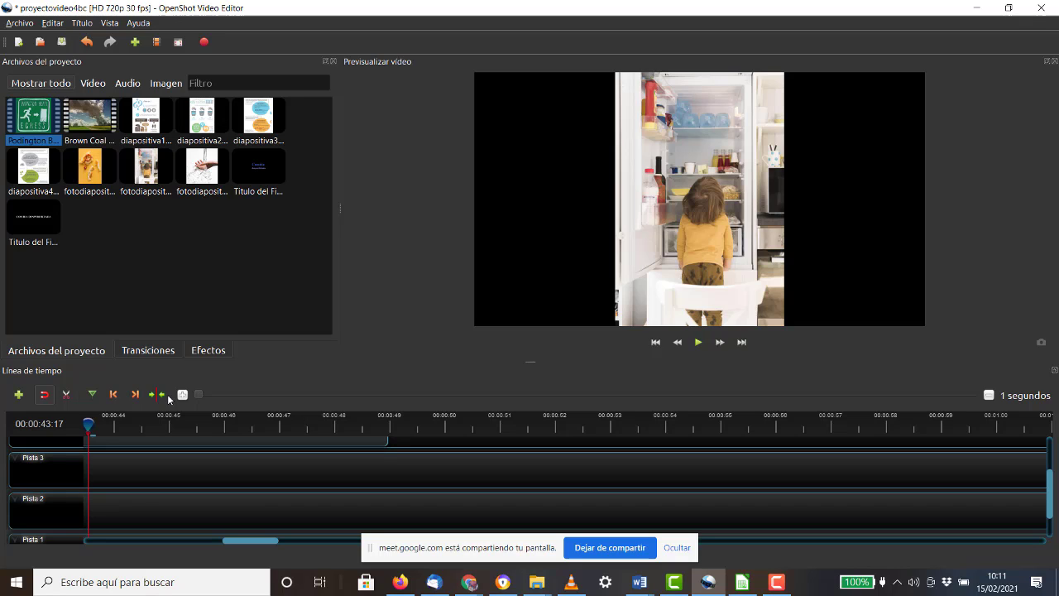
{"action": "left_click", "coordinate": [106, 25]}
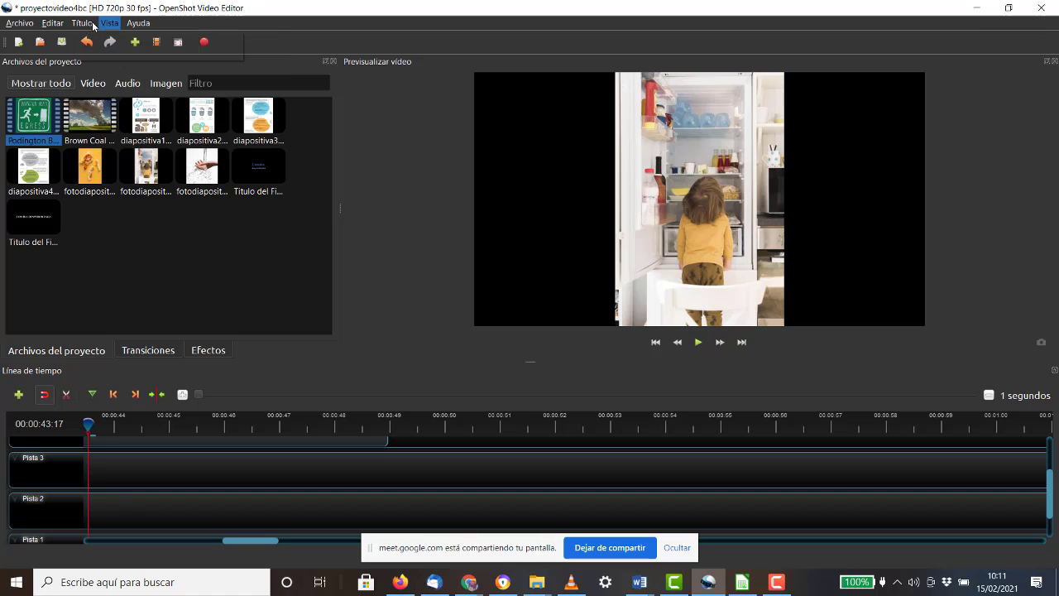
{"action": "left_click", "coordinate": [88, 25]}
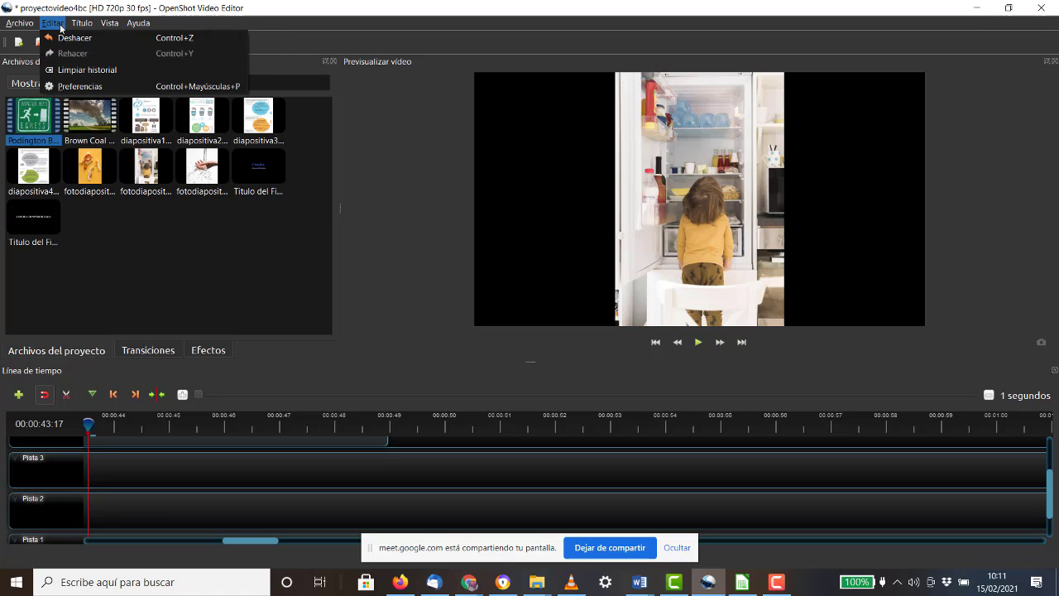
Browse the title templates, preview a Creative Commons one and the Nube 2 options, and close without saving a title.
{"action": "mouse_move", "coordinate": [57, 33]}
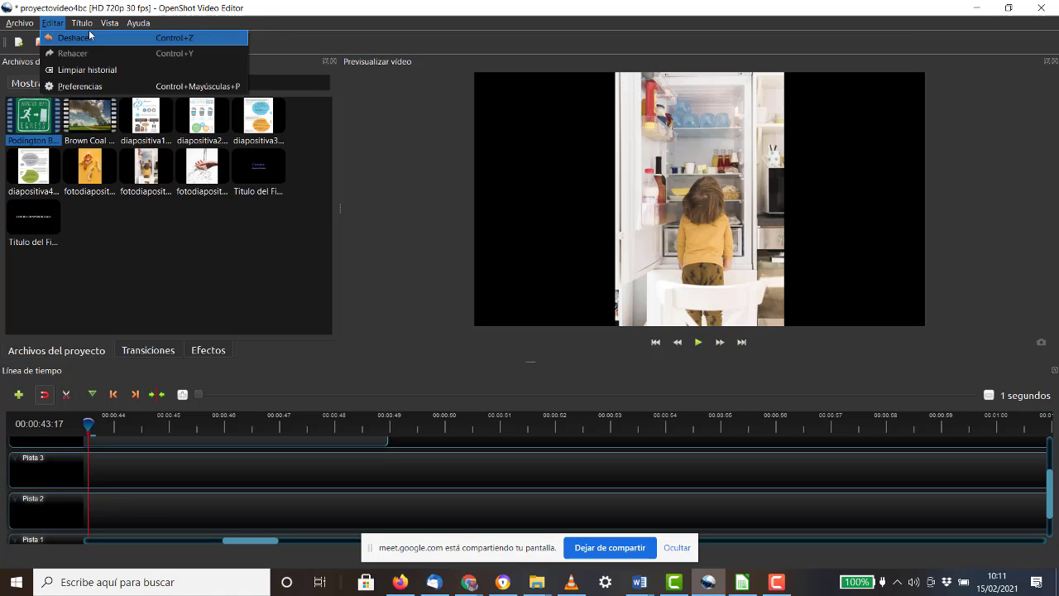
{"action": "left_click", "coordinate": [94, 40]}
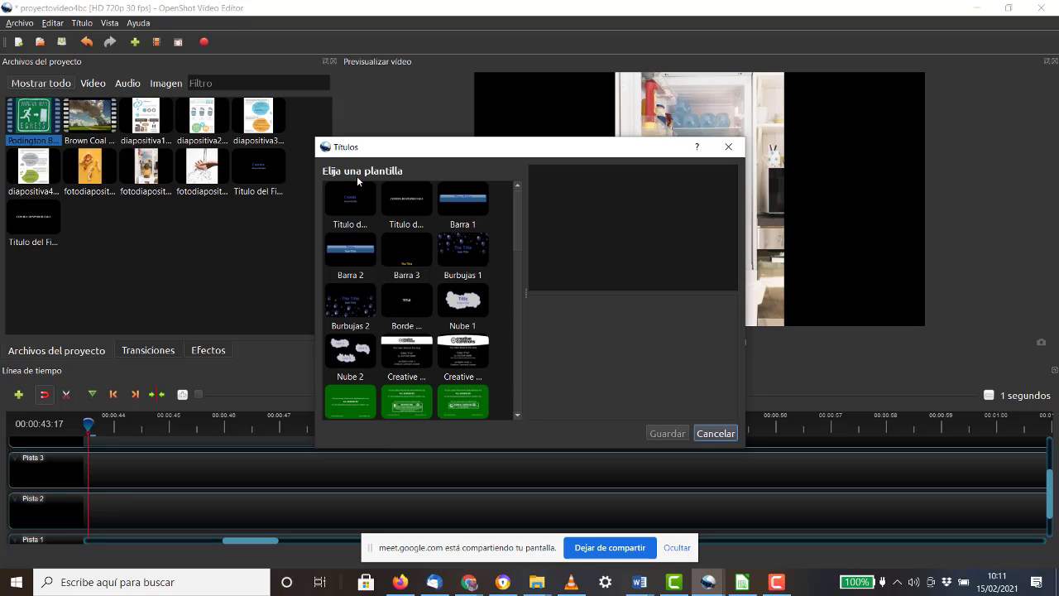
{"action": "scroll", "coordinate": [418, 286], "scroll_direction": "down", "scroll_amount": 5}
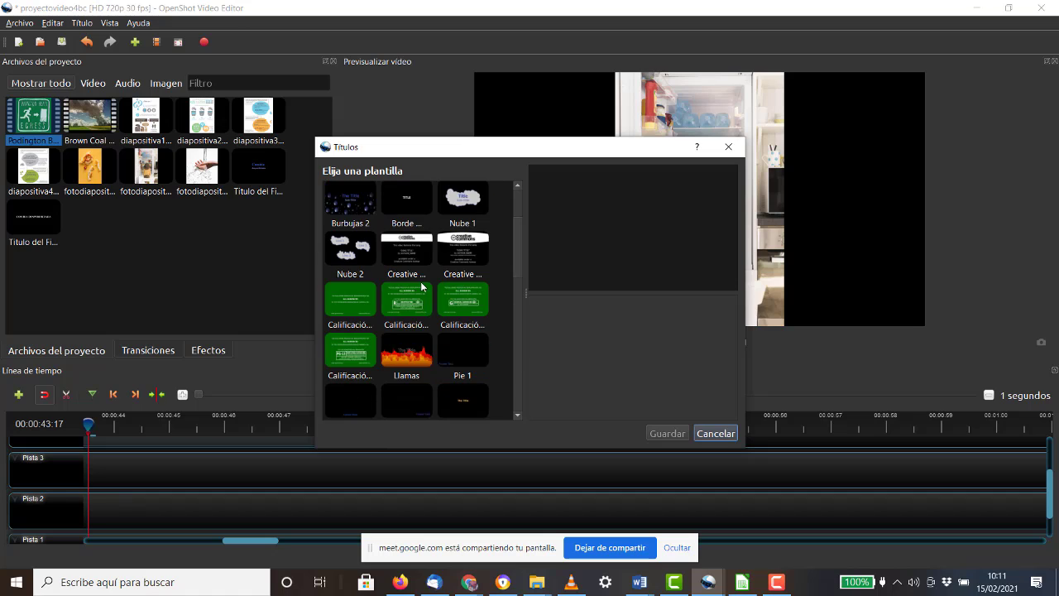
{"action": "scroll", "coordinate": [418, 287], "scroll_direction": "up", "scroll_amount": 3}
{"action": "left_click", "coordinate": [408, 267]}
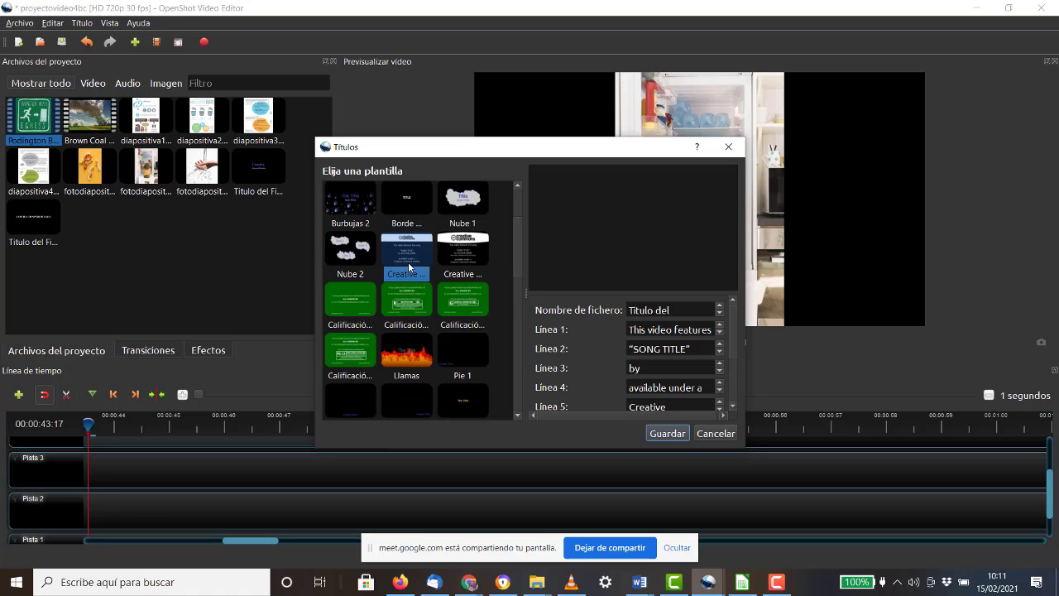
{"action": "left_click", "coordinate": [360, 267]}
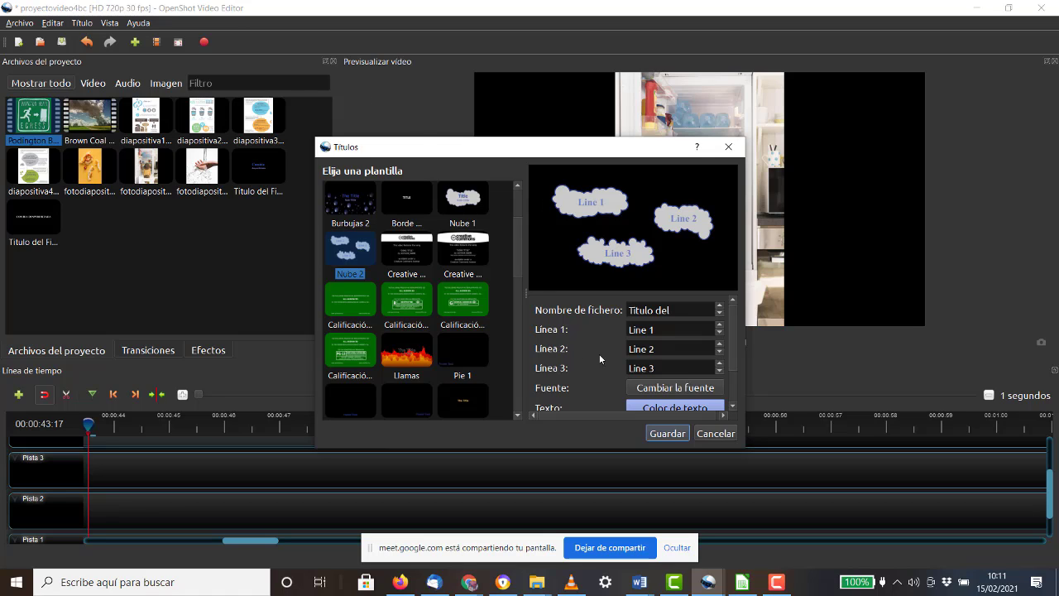
{"action": "scroll", "coordinate": [599, 353], "scroll_direction": "down", "scroll_amount": 2}
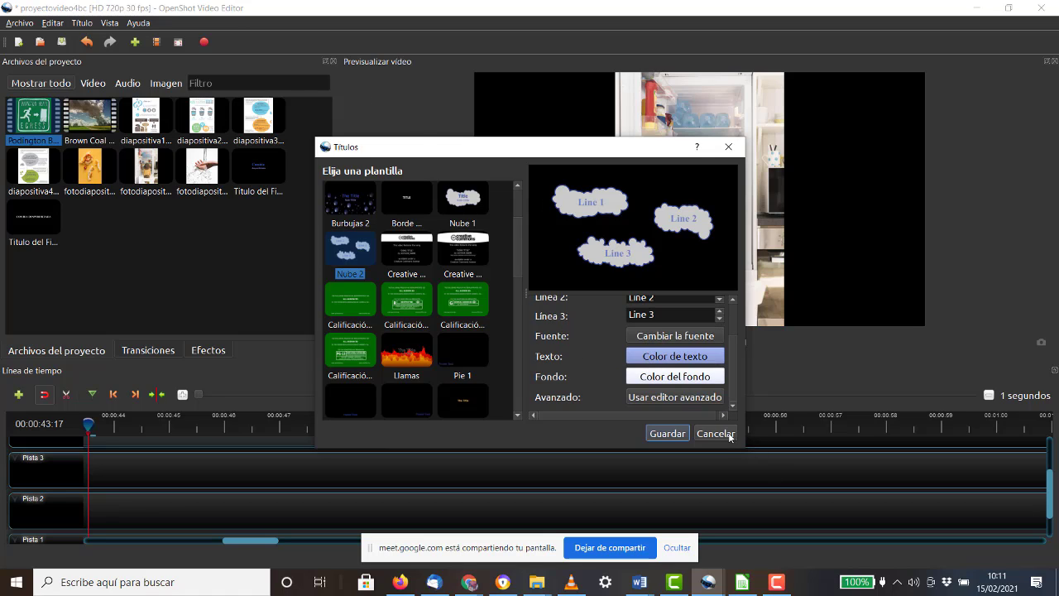
{"action": "left_click", "coordinate": [729, 437]}
{"action": "scroll", "coordinate": [351, 456], "scroll_direction": "up", "scroll_amount": 2}
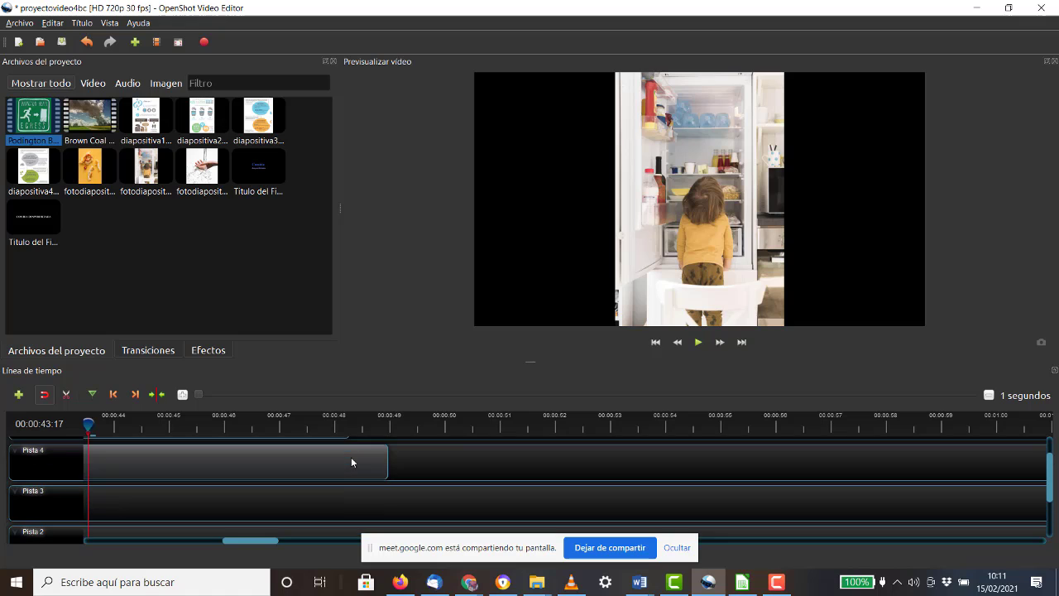
{"action": "scroll", "coordinate": [343, 465], "scroll_direction": "down", "scroll_amount": 2}
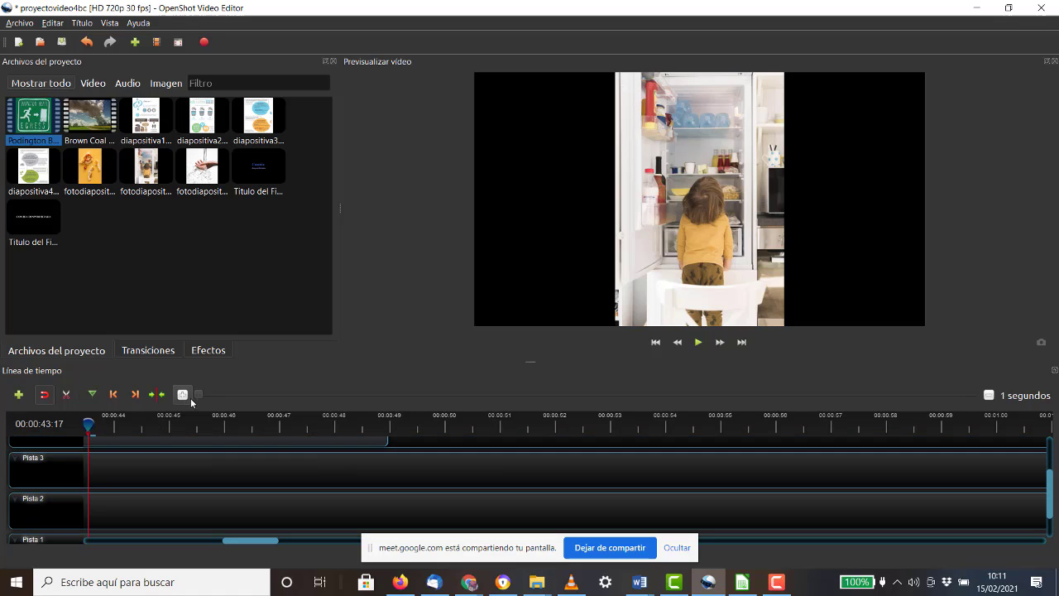
{"action": "left_click_drag", "start_coordinate": [217, 396], "coordinate": [56, 401]}
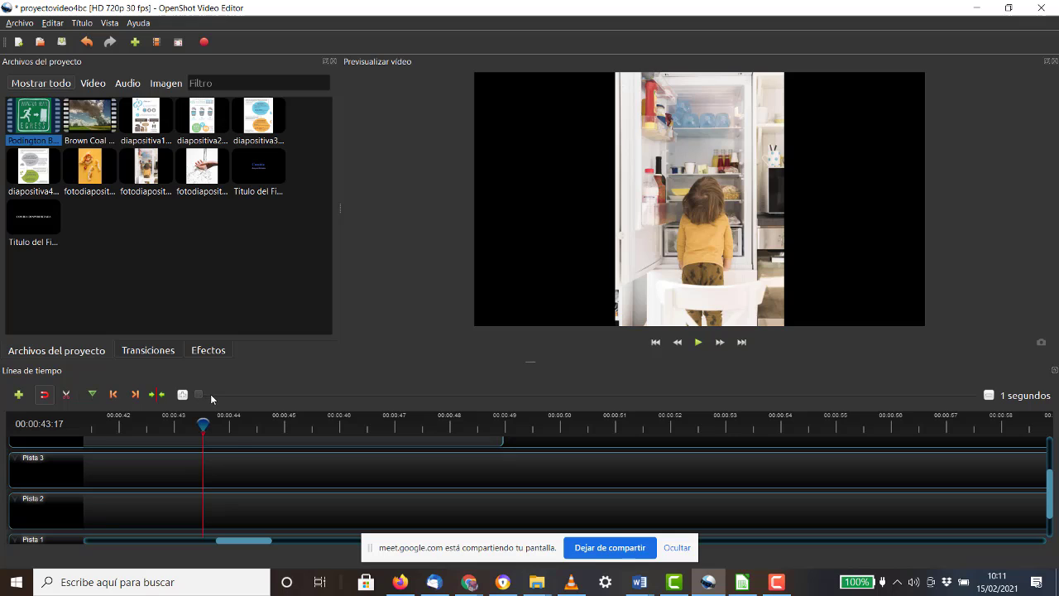
{"action": "scroll", "coordinate": [235, 452], "scroll_direction": "up", "scroll_amount": 2}
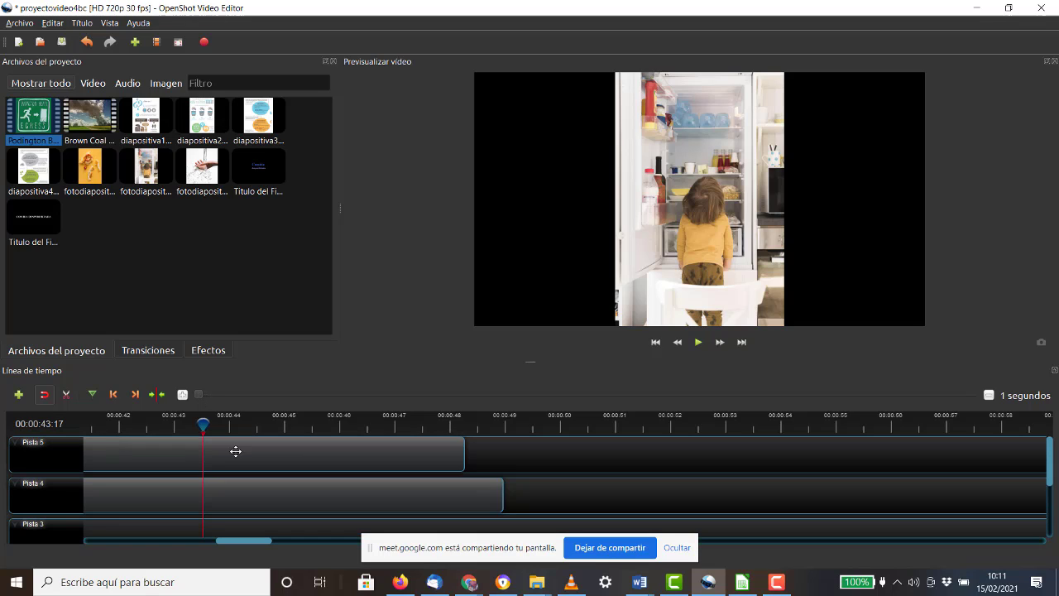
{"action": "left_click_drag", "start_coordinate": [1050, 467], "coordinate": [1054, 434]}
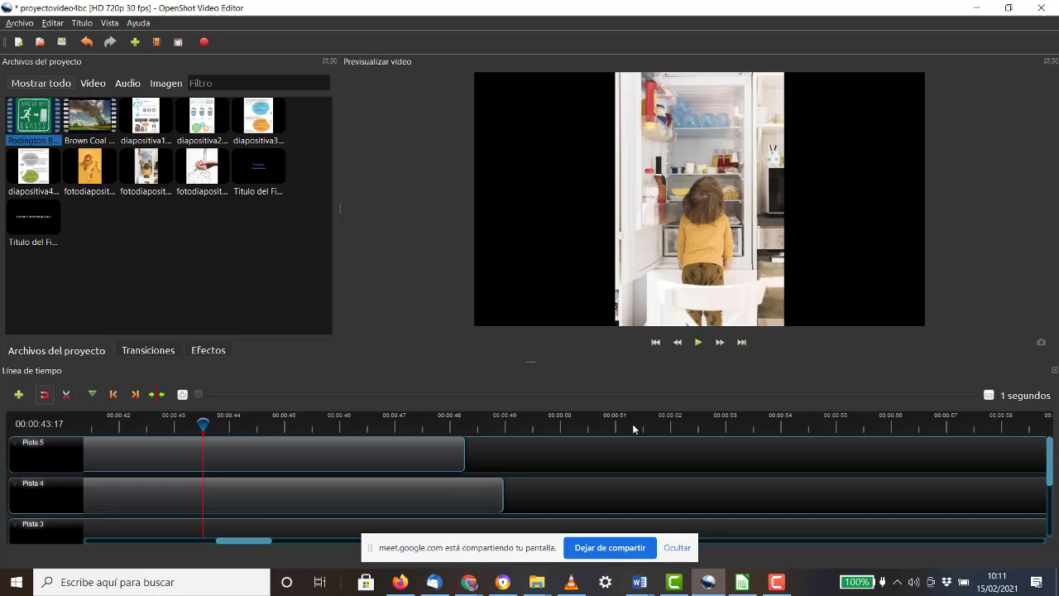